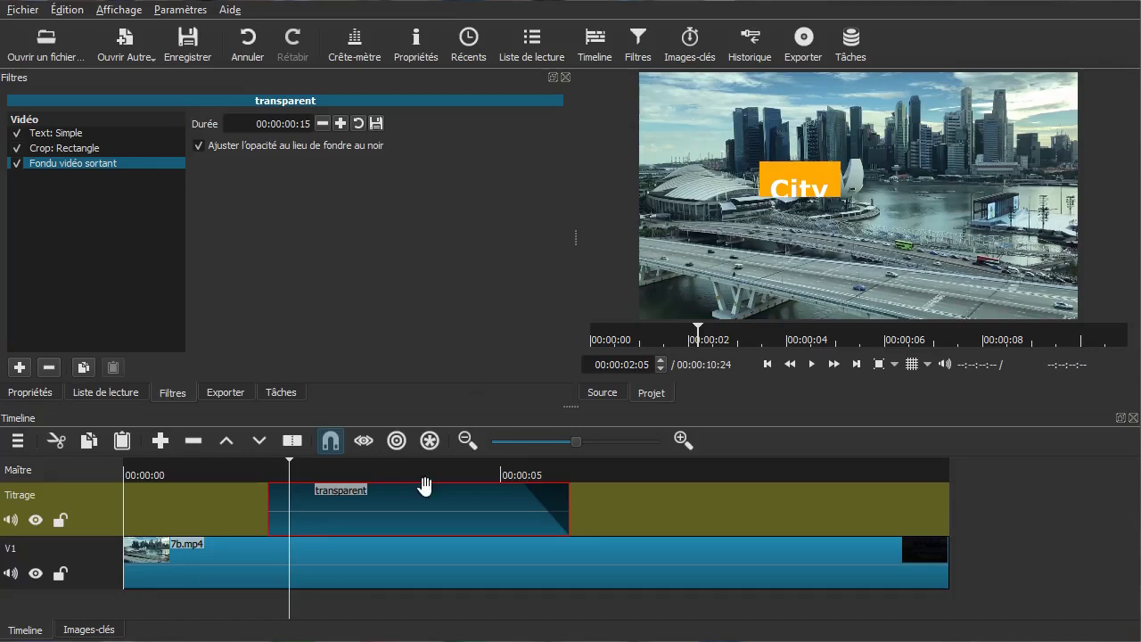
- Play the City People title animation over the city footage to preview it
left_click(238, 510)
key("space")
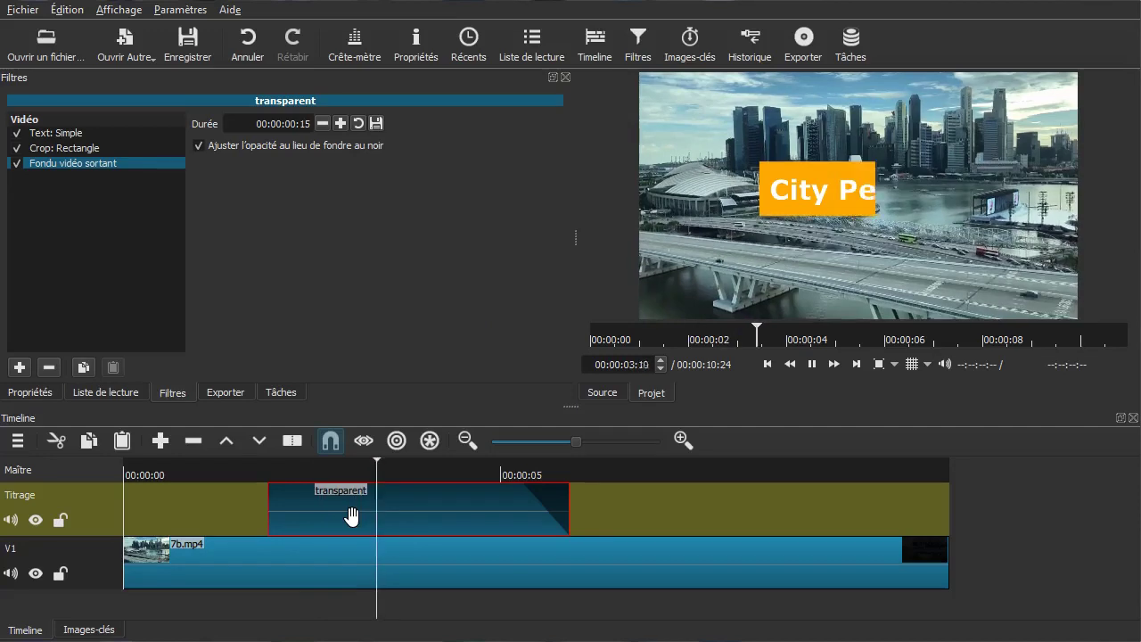
key("space")
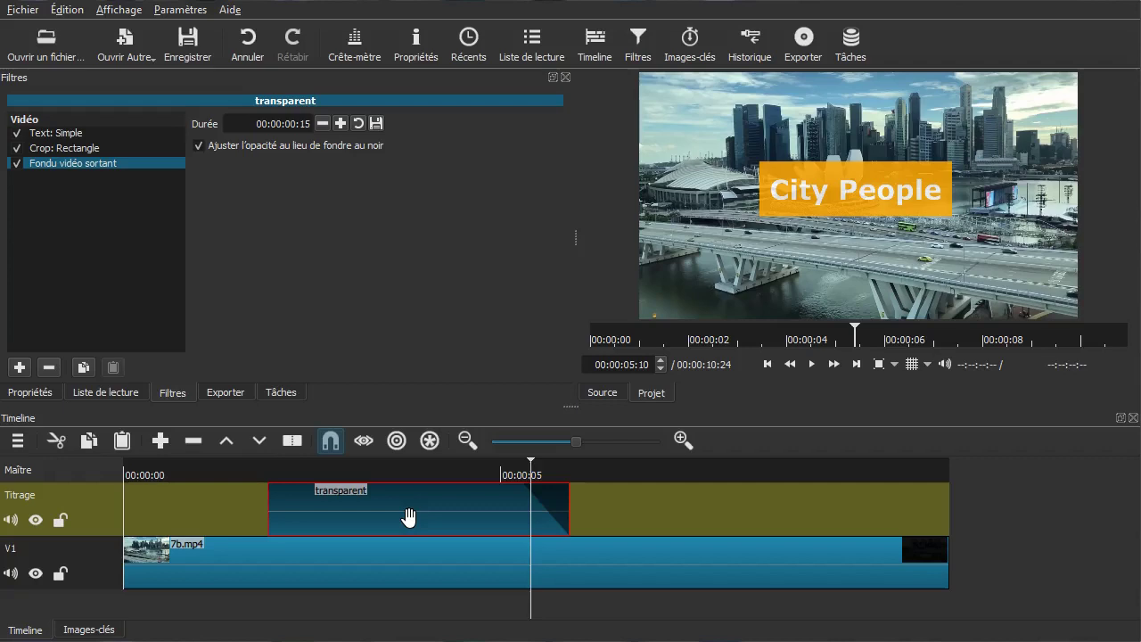
- Delete the transparent title clip and remove the Titrage track from the timeline
key("Delete")
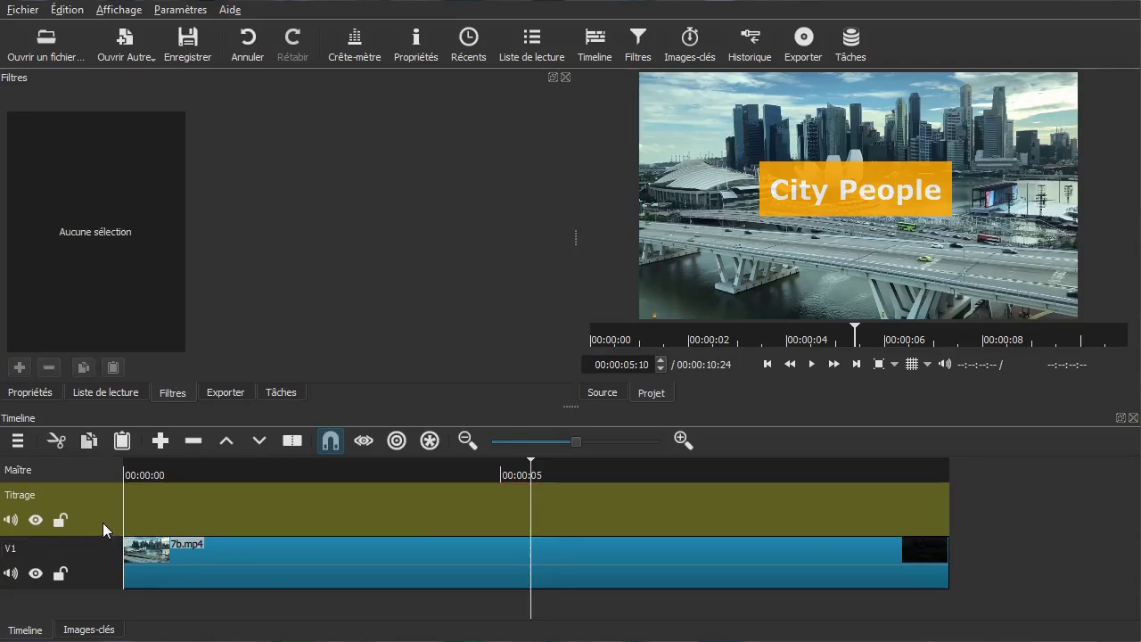
right_click(102, 522)
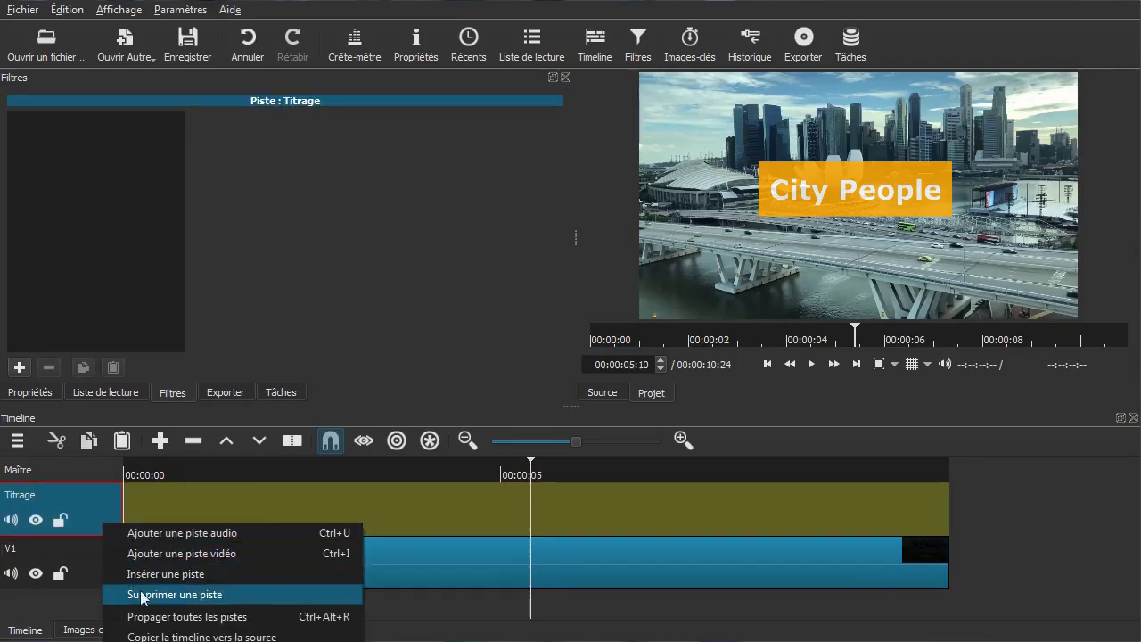
left_click(141, 595)
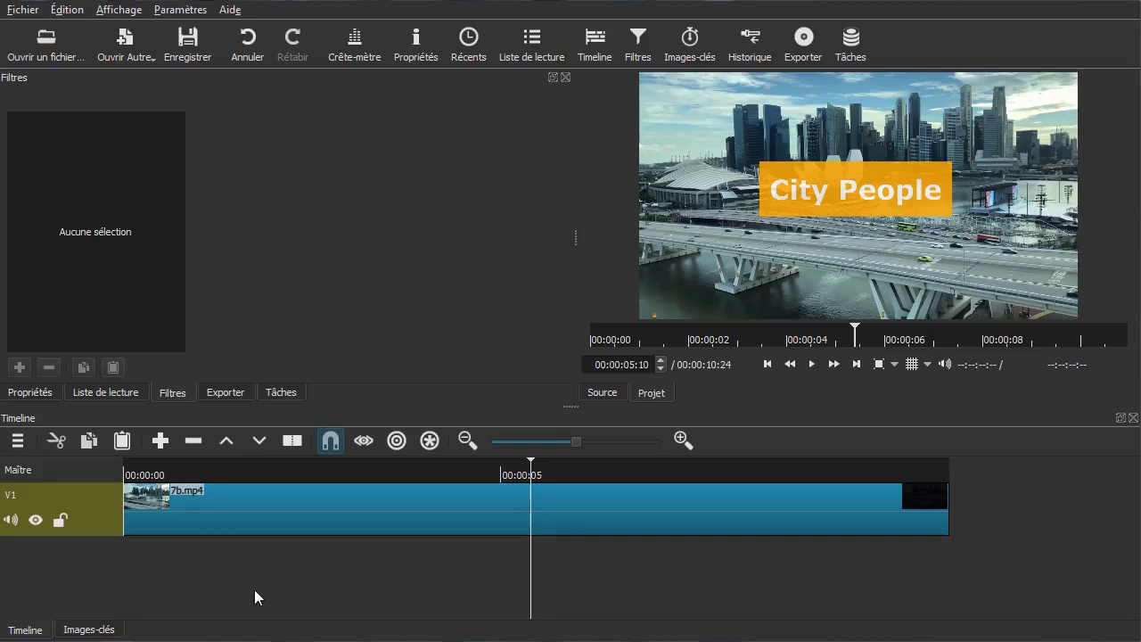
- Add a second video track above V1 in the timeline
left_click_drag(221, 592, 209, 592)
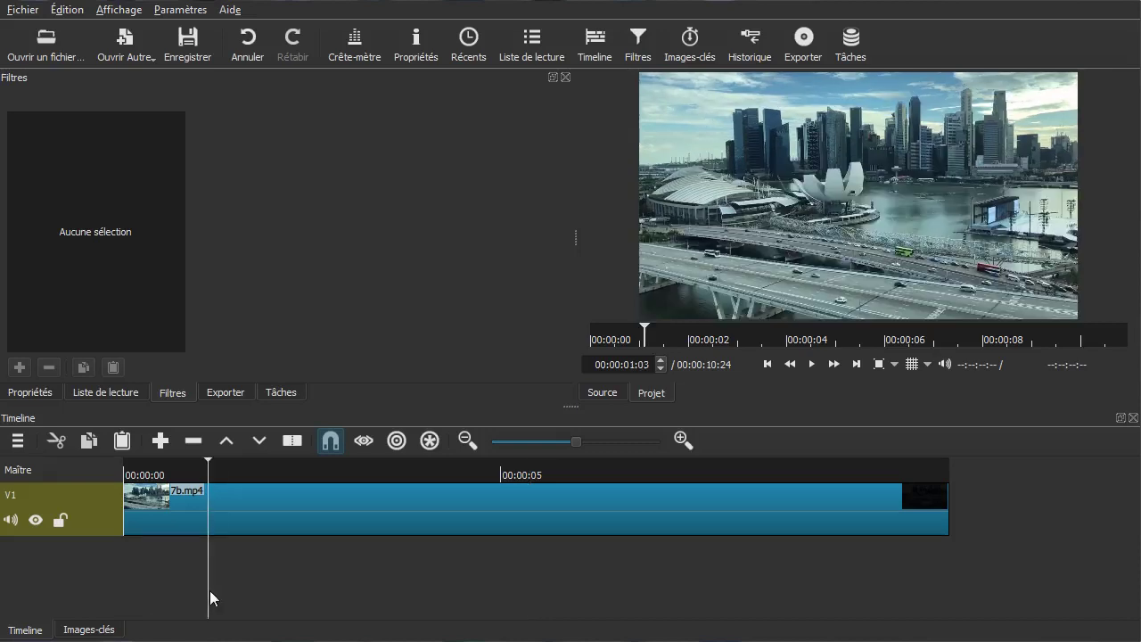
left_click(17, 441)
left_click(51, 482)
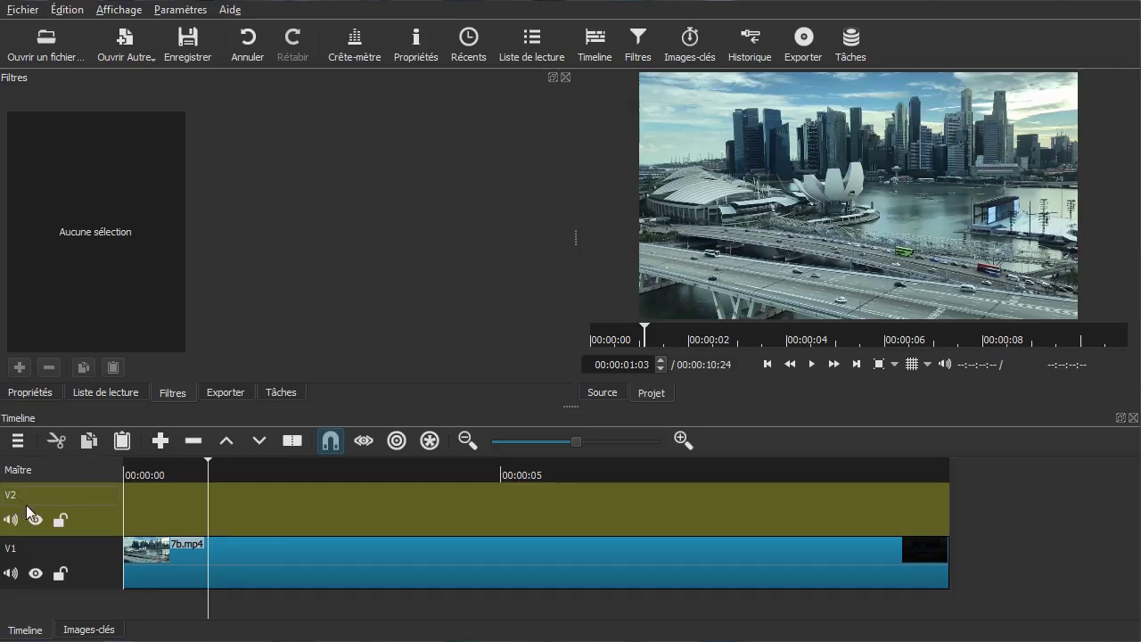
key("End")
left_click_drag(267, 610, 206, 608)
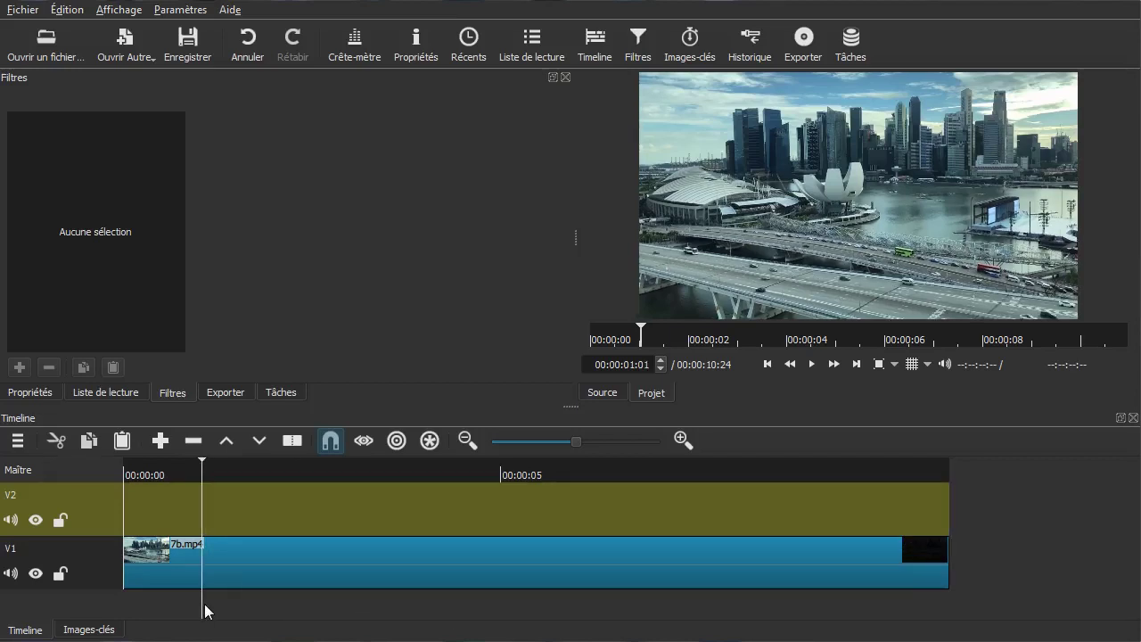
left_click(311, 607)
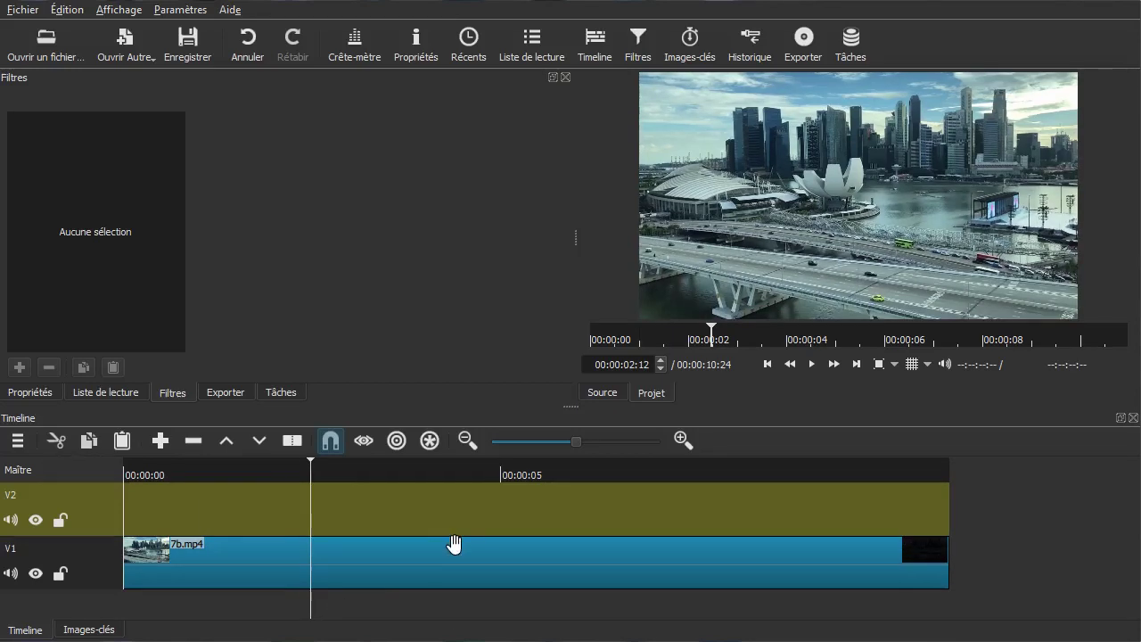
- Show the playlist and delete the 7b.mp4 clip from track V1
left_click(103, 393)
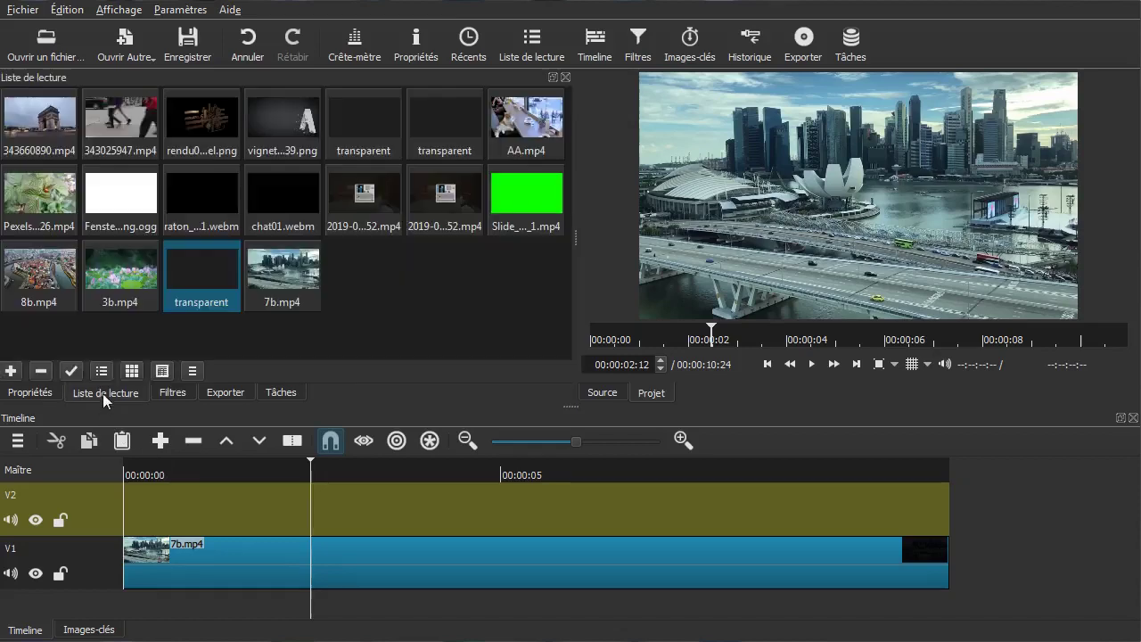
left_click(353, 557)
key("Delete")
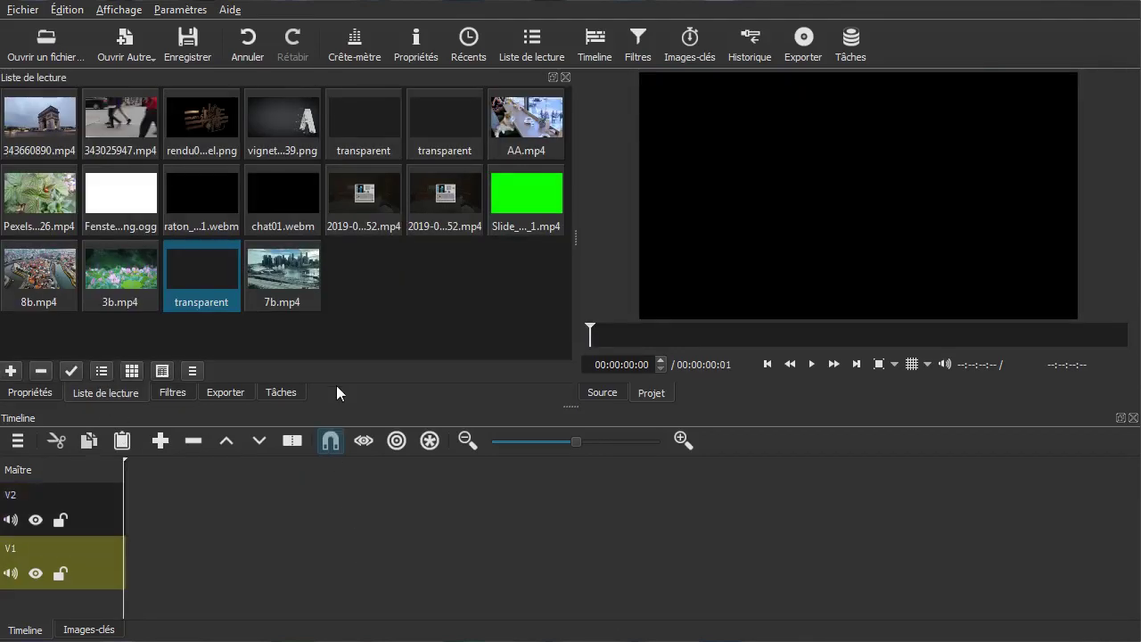
- Place the 343025947.mp4 clip from the playlist on track V1
left_click(125, 272)
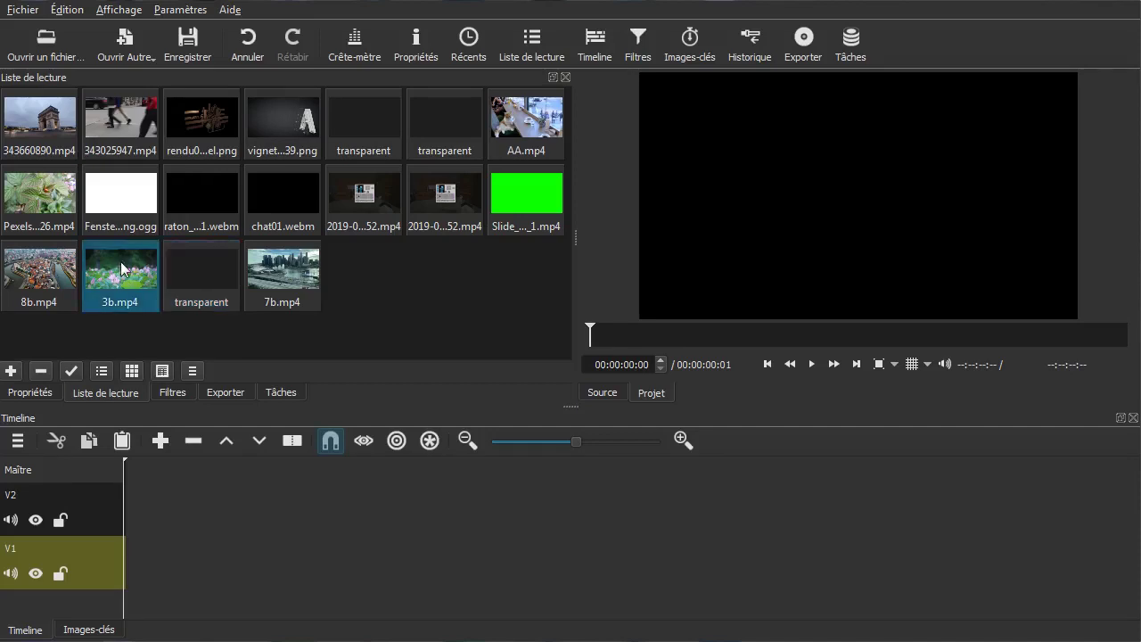
left_click(124, 123)
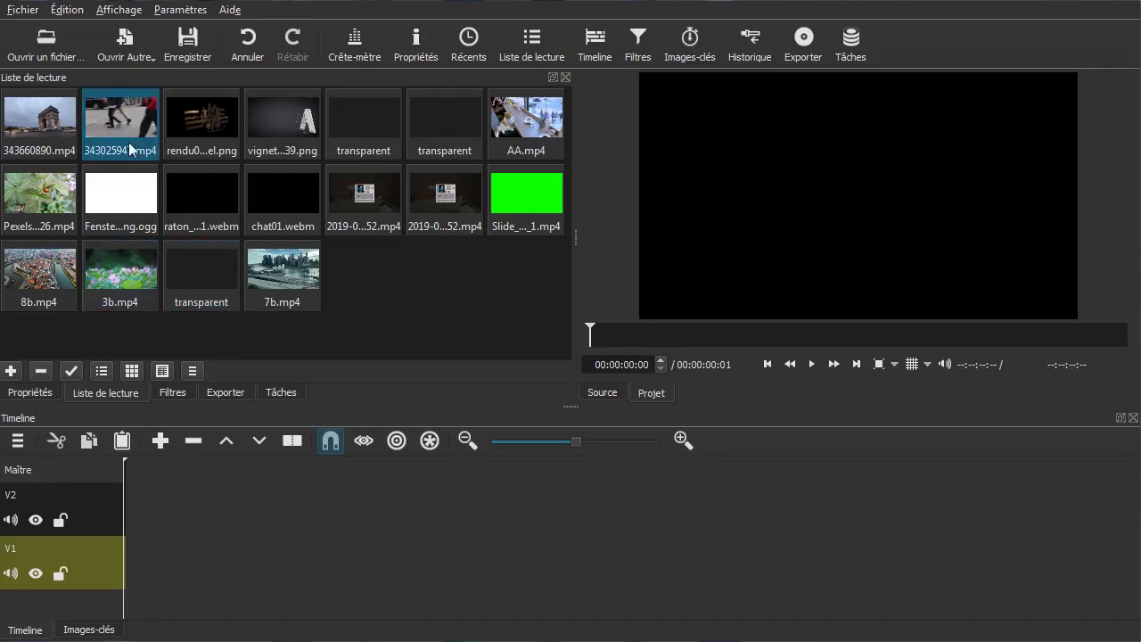
left_click_drag(120, 124, 228, 559)
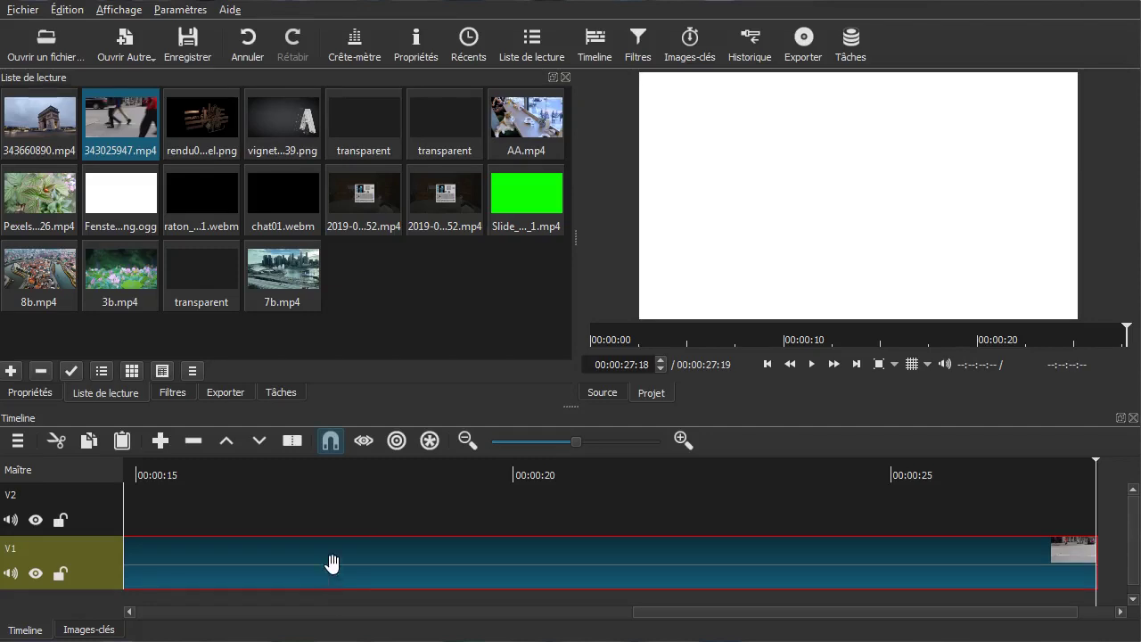
- Remove the empty gap before the clip on V1 so that it starts at 00:00:00
left_click(468, 445)
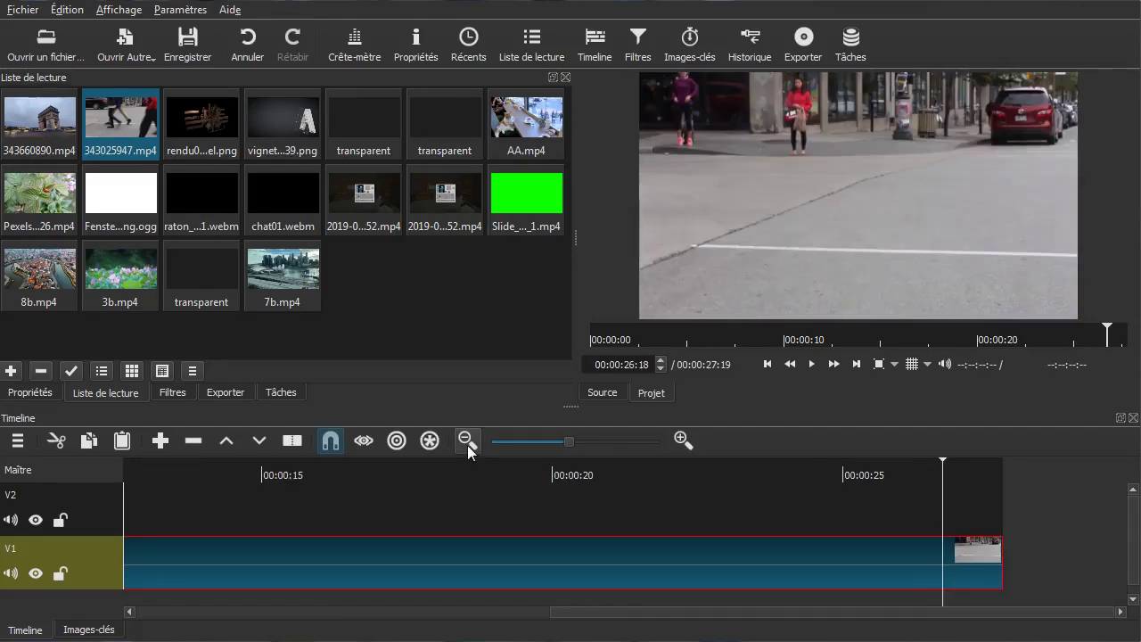
left_click(467, 445)
left_click(466, 446)
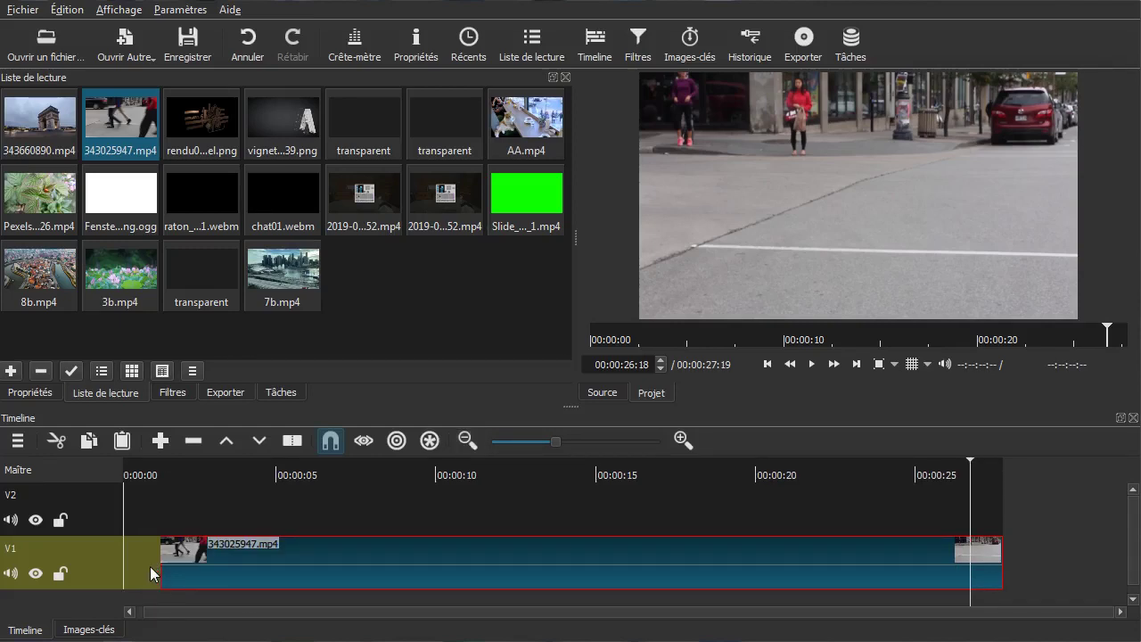
right_click(150, 566)
left_click(169, 581)
- Play the street footage from its beginning to review the pedestrians and passing cars
key("Home")
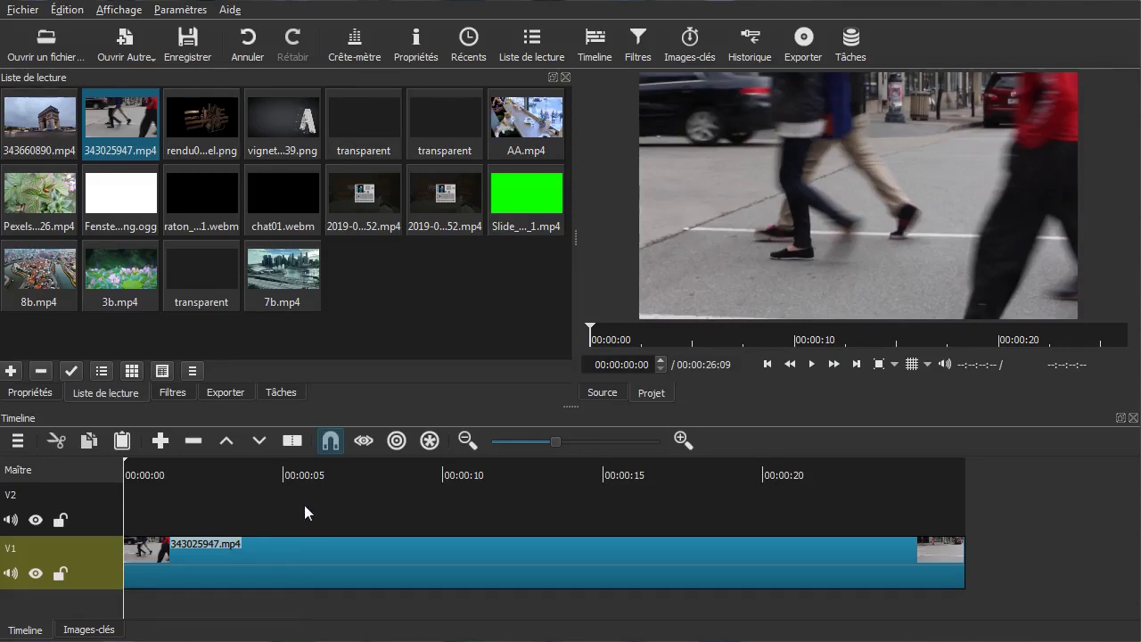
key("space")
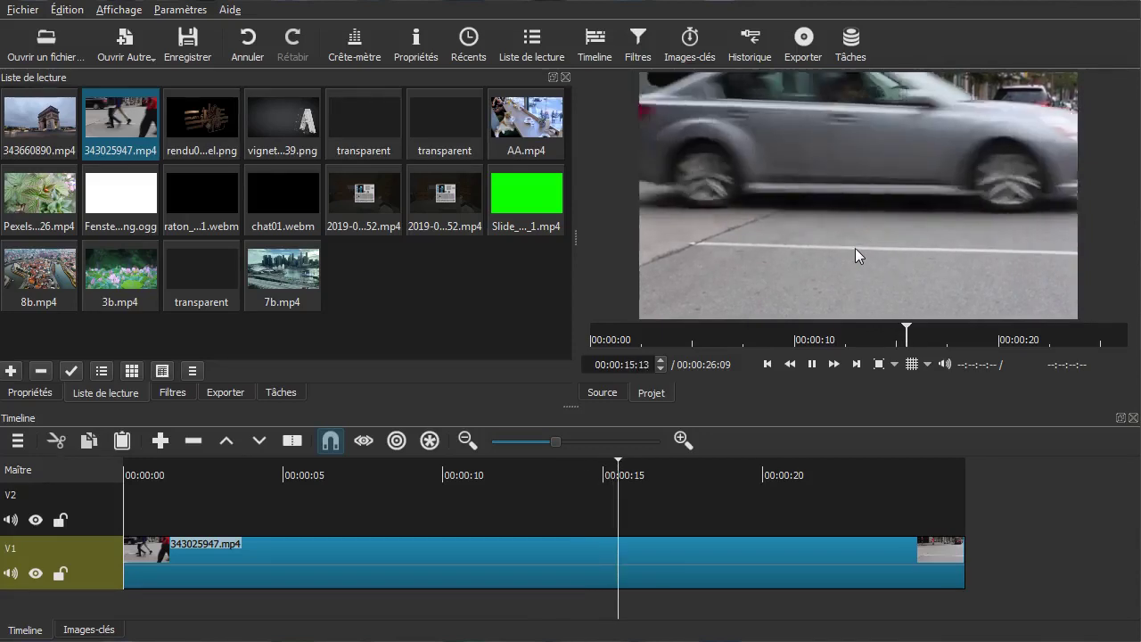
key("space")
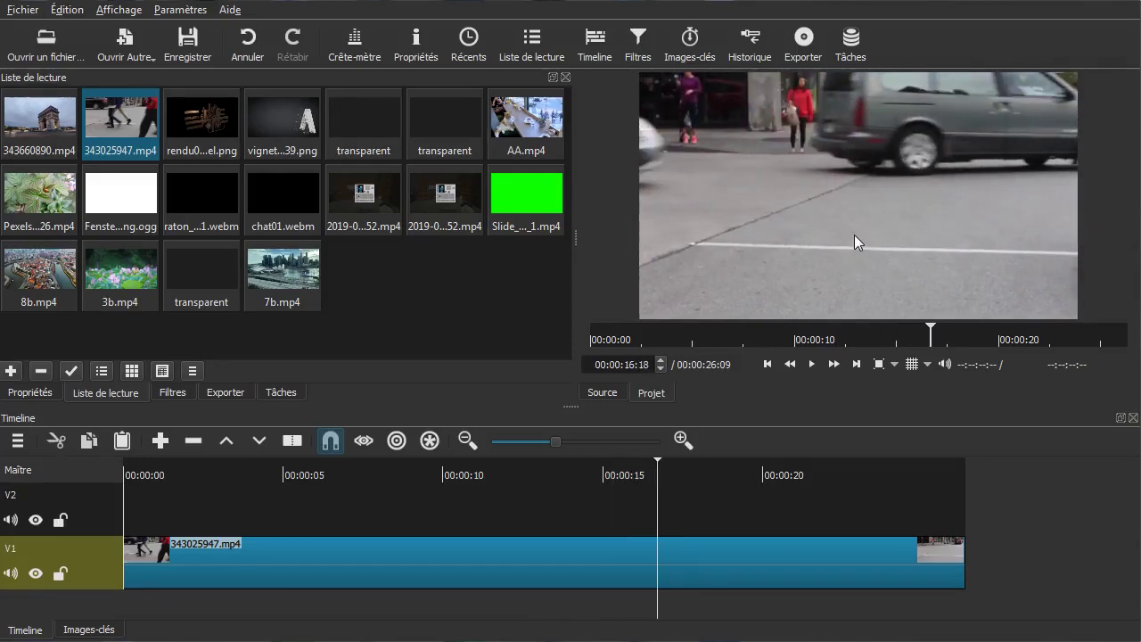
- Split the 343025947.mp4 clip on V1 at 00:00:09:19, where the red car crosses the street
left_click_drag(575, 508, 441, 501)
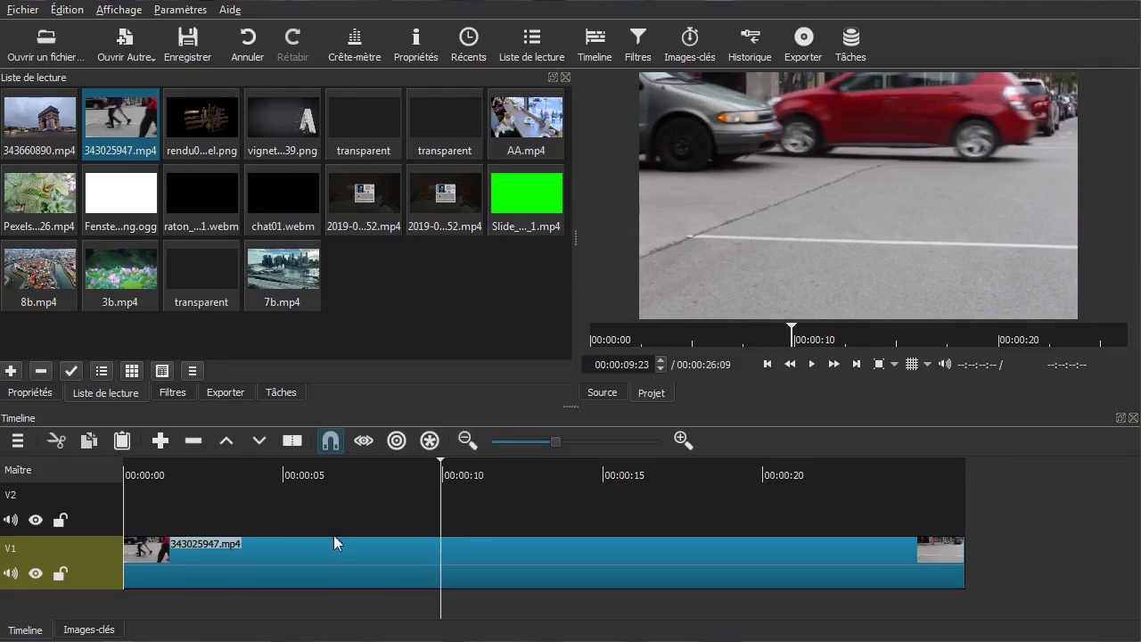
mouse_move(436, 498)
left_mouse_down()
mouse_move(412, 507)
mouse_move(434, 507)
left_mouse_up()
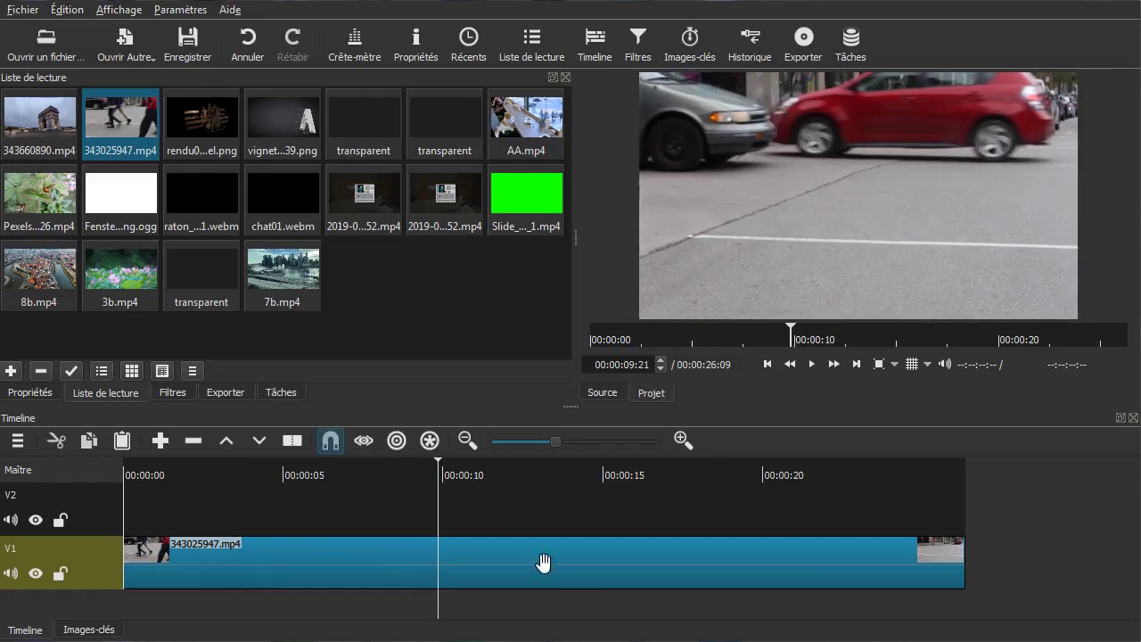
mouse_move(416, 606)
left_mouse_down()
mouse_move(386, 614)
mouse_move(429, 617)
left_mouse_up()
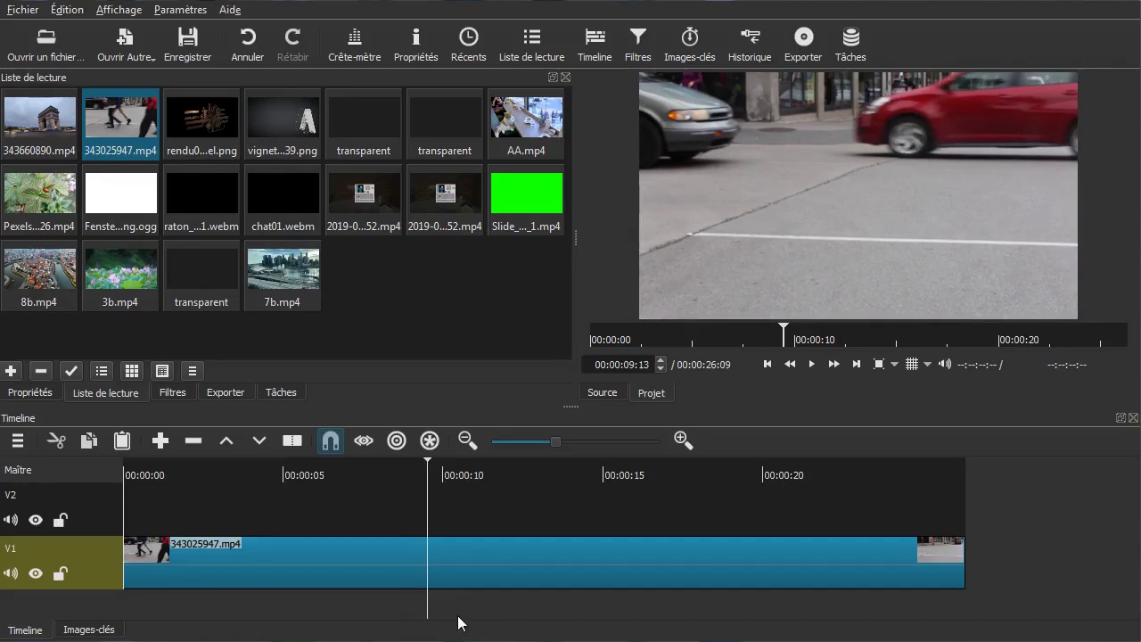
key("Right")
key("Right")
key("Right")
key("Right")
key("Right")
key("Right")
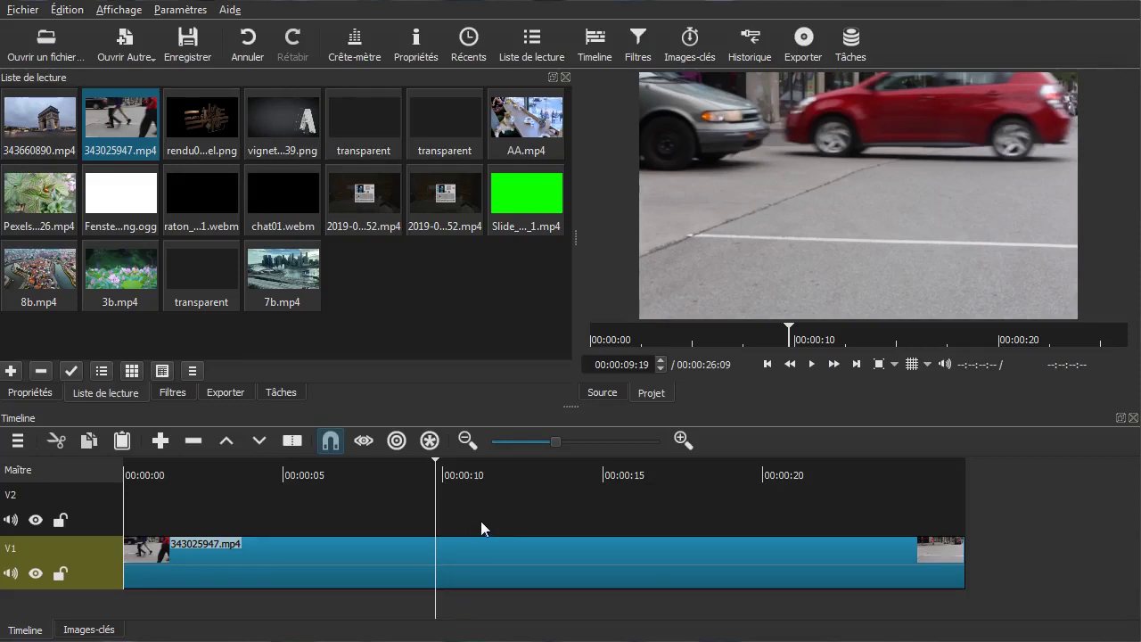
left_click(446, 571)
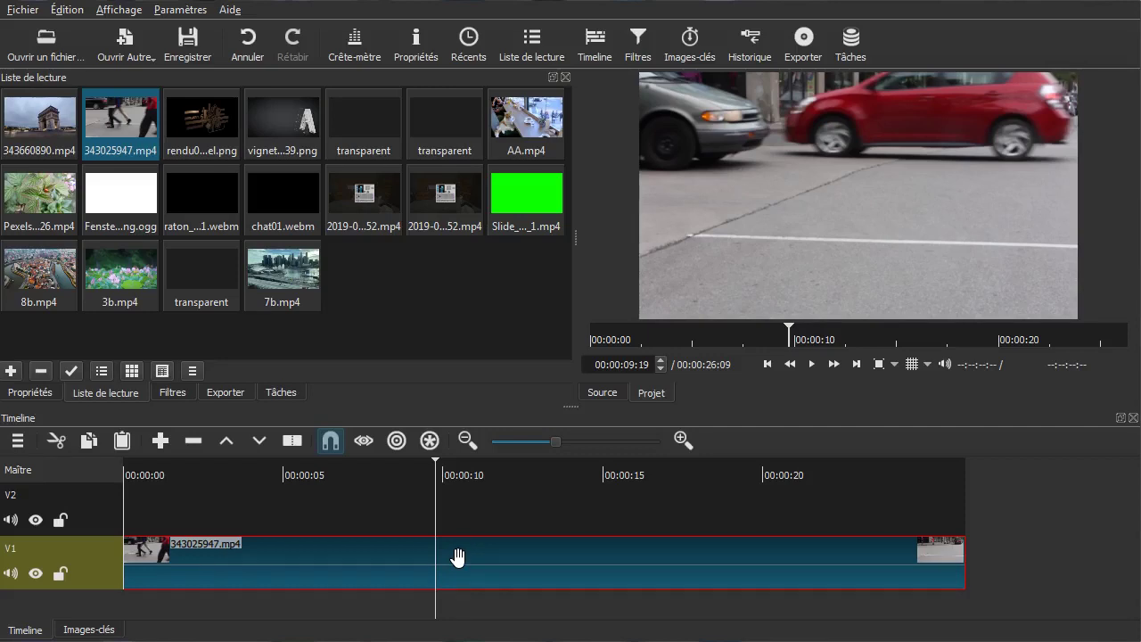
key("s")
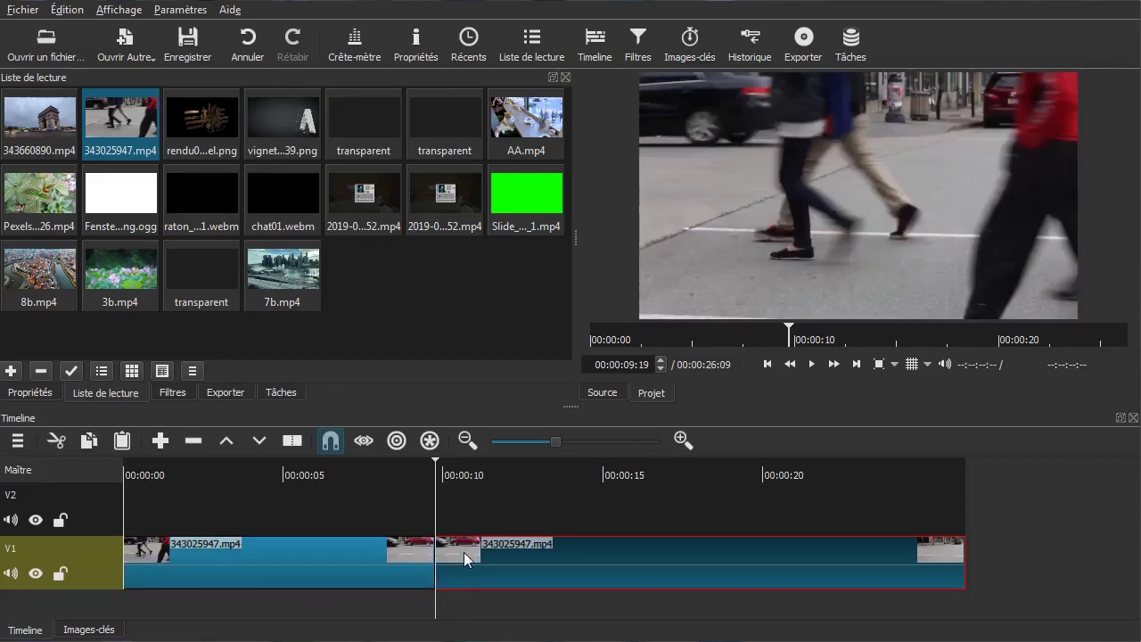
- Review the first part of the split clip, including the frame just before the cut
key("Left")
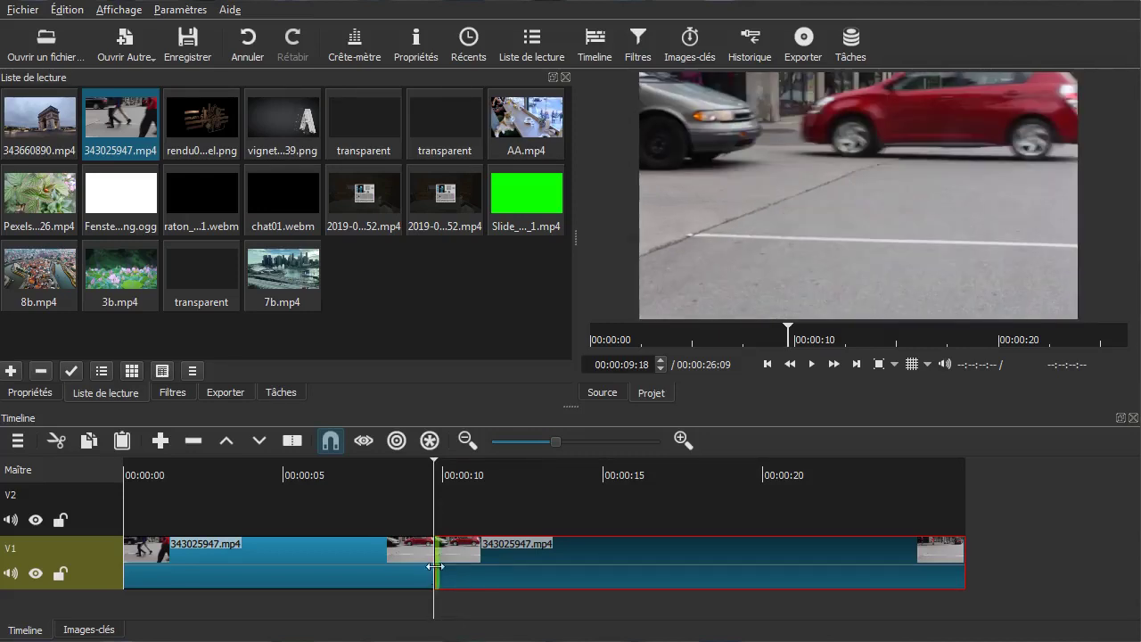
left_click(267, 563)
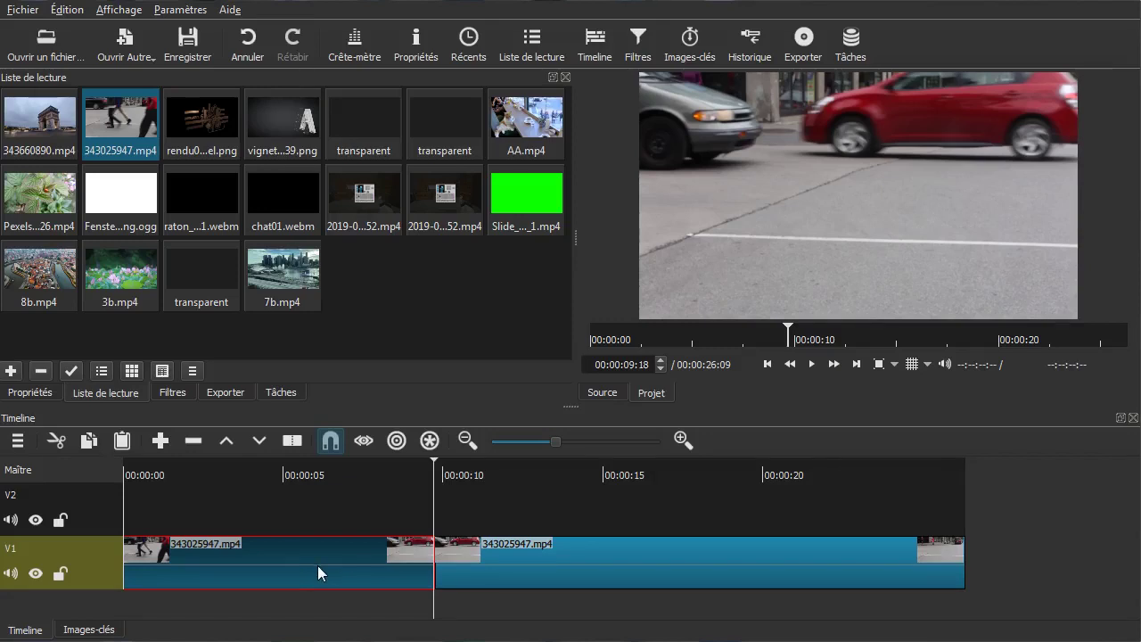
left_click_drag(328, 615, 237, 619)
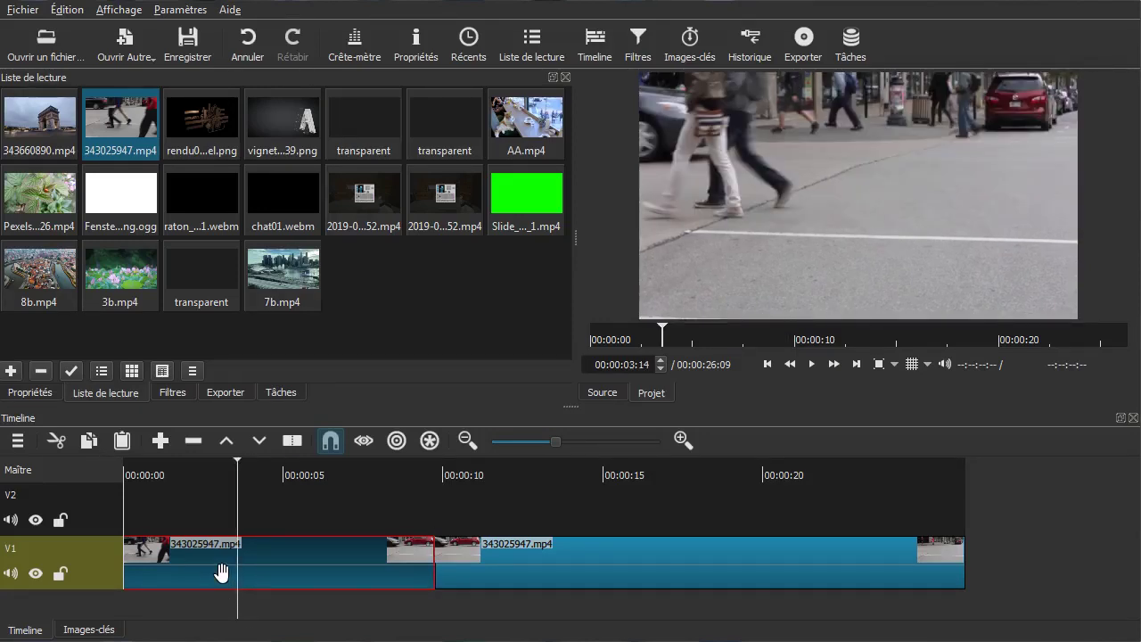
- Export the frame at the cut, 00:00:09:19, as a PNG image named voiture in the serie_sur_shotcut folder
key("Down")
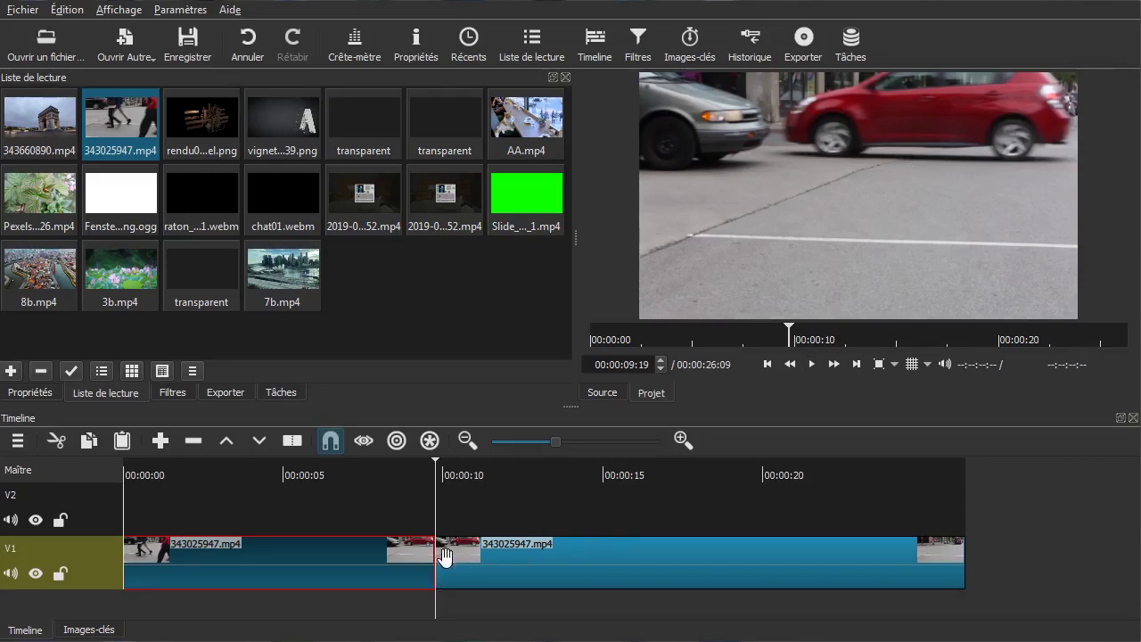
left_click(18, 12)
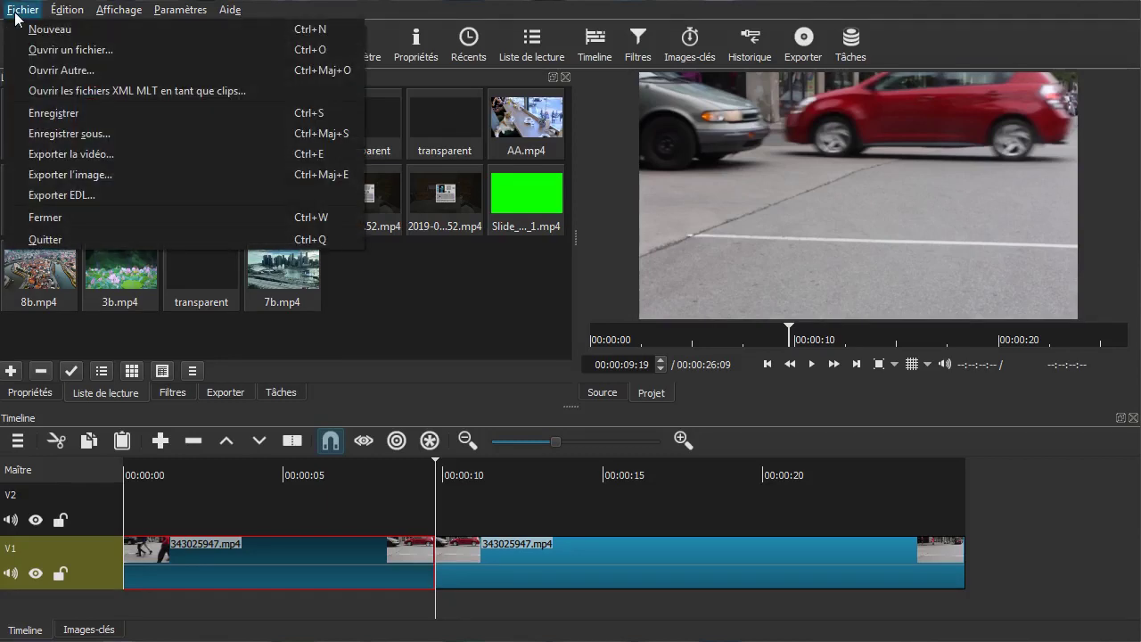
left_click(71, 178)
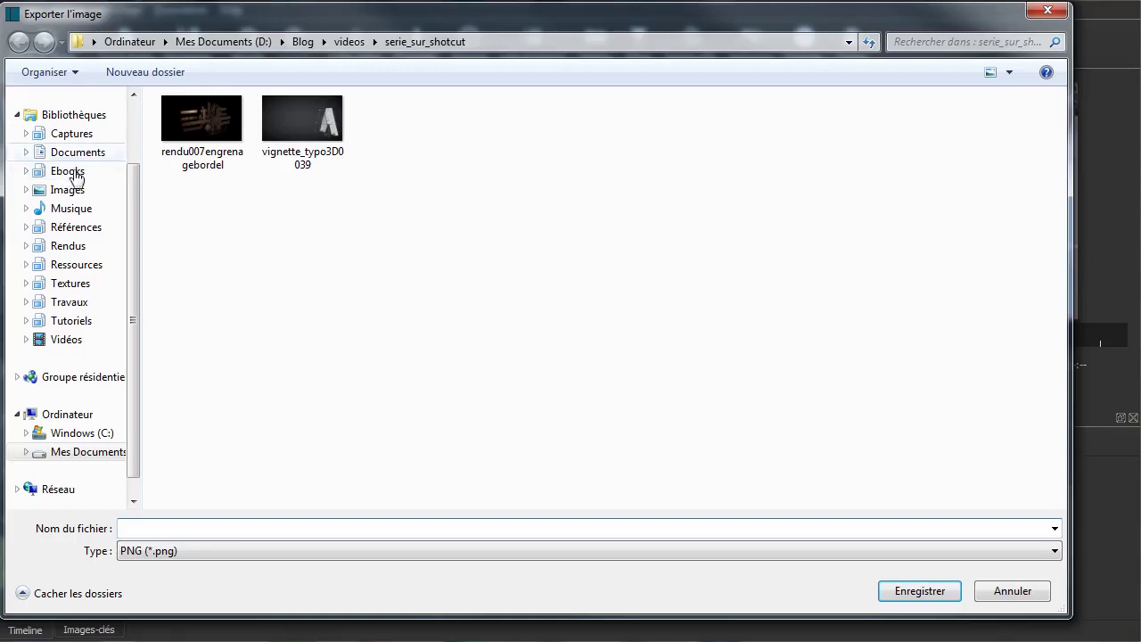
left_click_drag(248, 21, 274, 34)
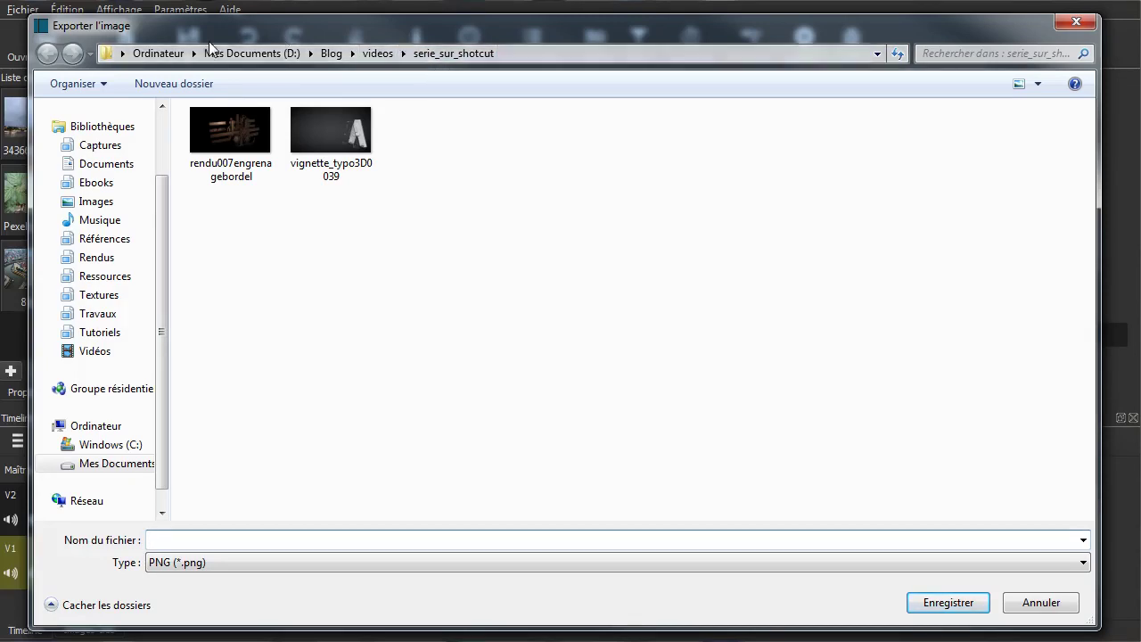
left_click(535, 52)
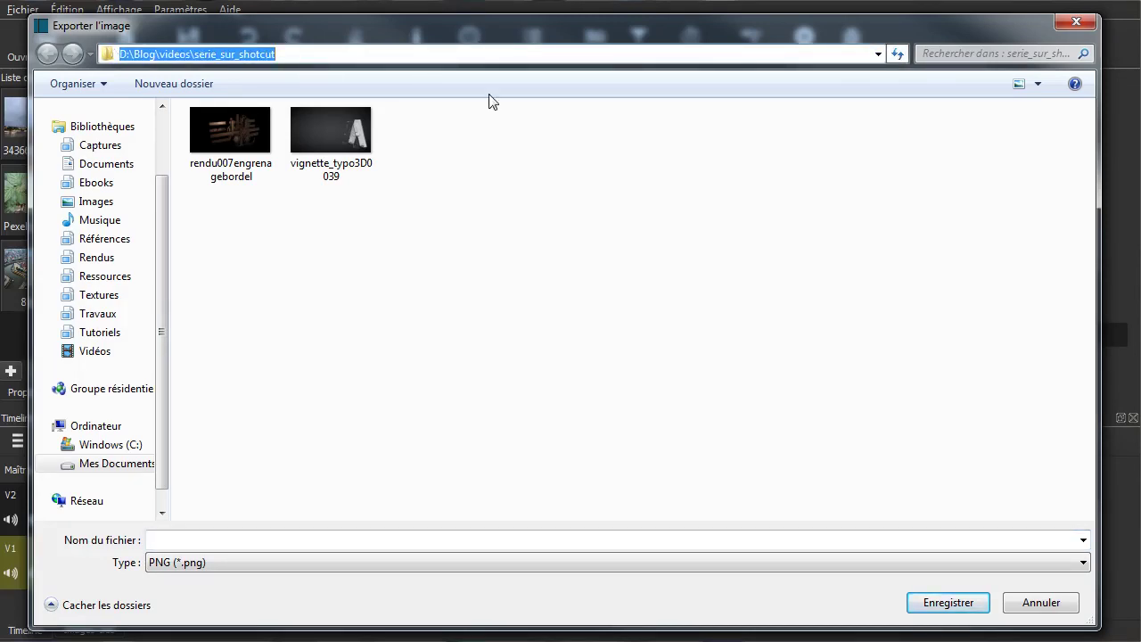
left_click(514, 219)
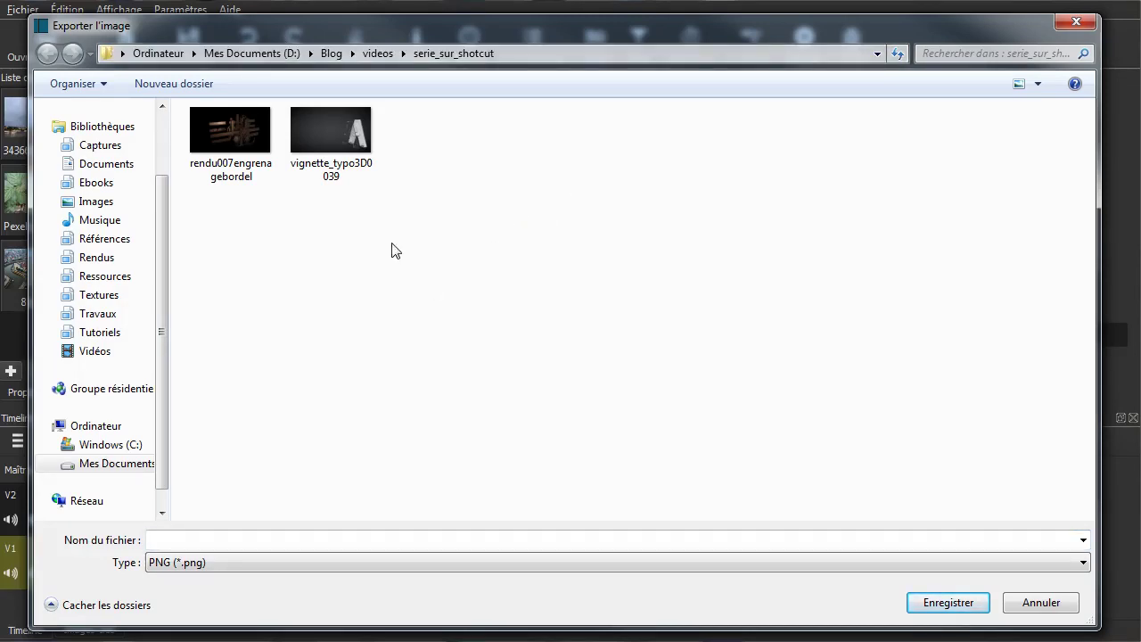
left_click(205, 538)
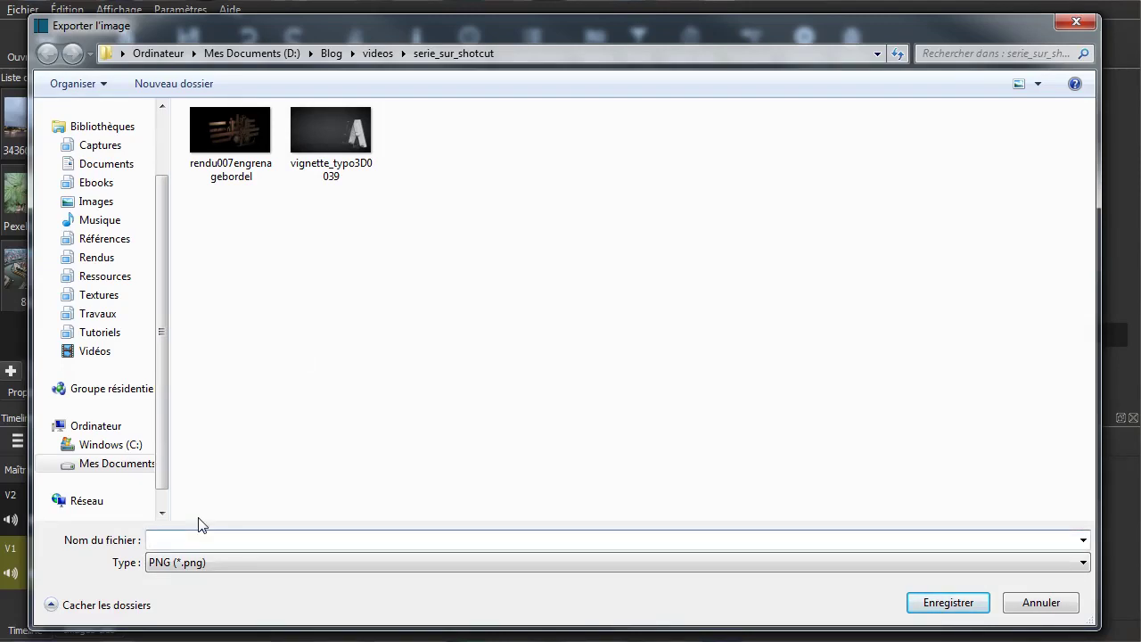
type("voiture.")
left_click(923, 612)
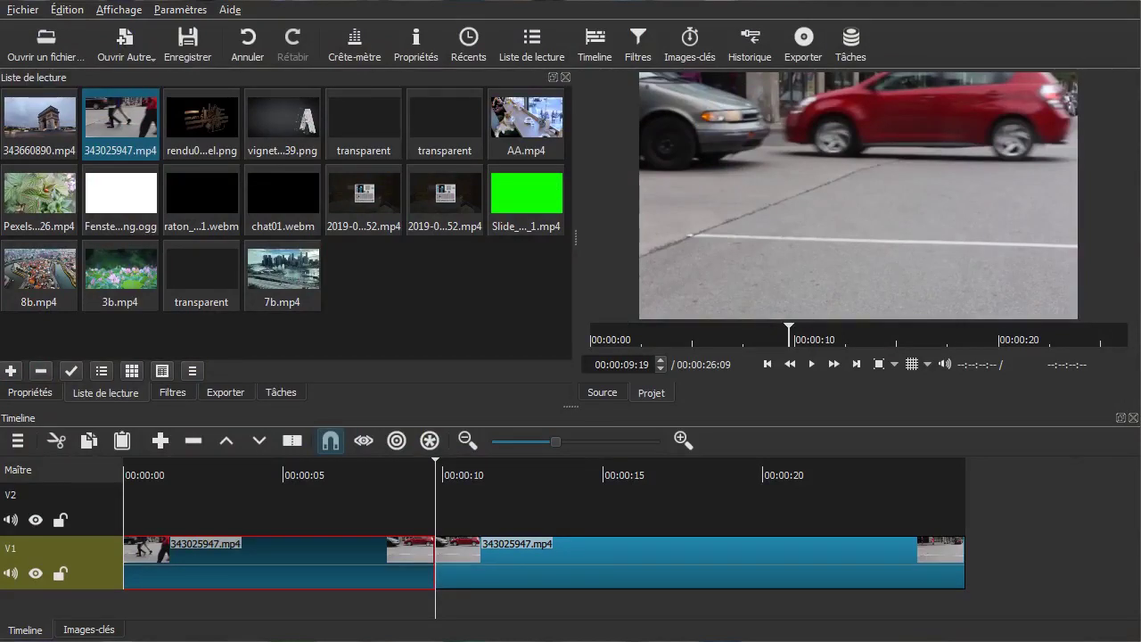
- Switch to the serie_sur_shotcut folder window and add the voiture image to the playlist
key("alt+Tab")
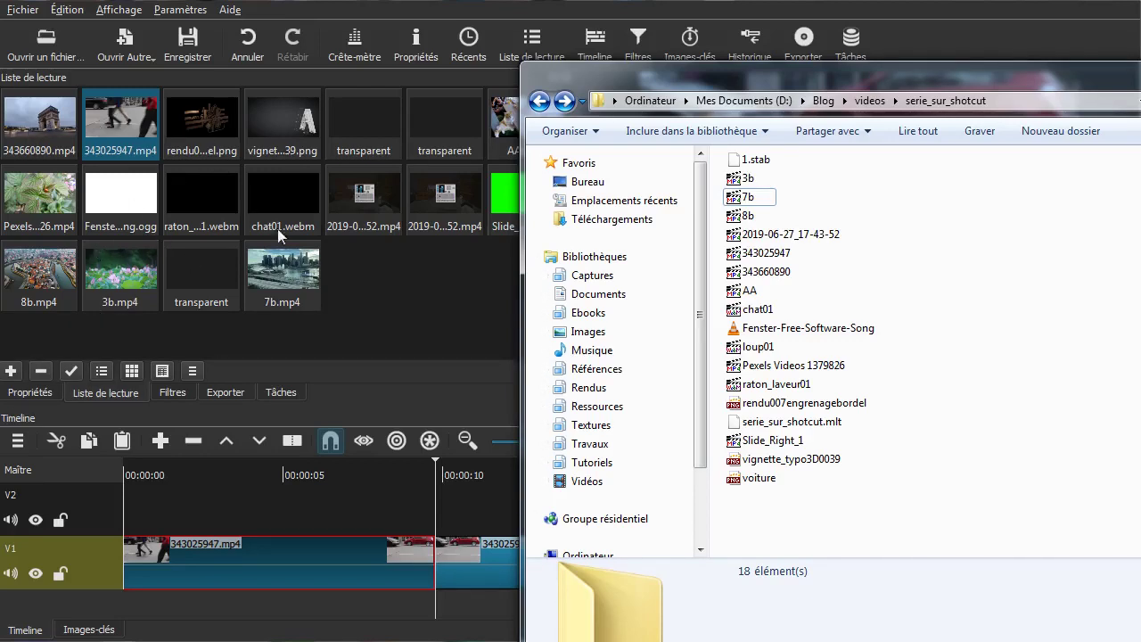
left_click(758, 478)
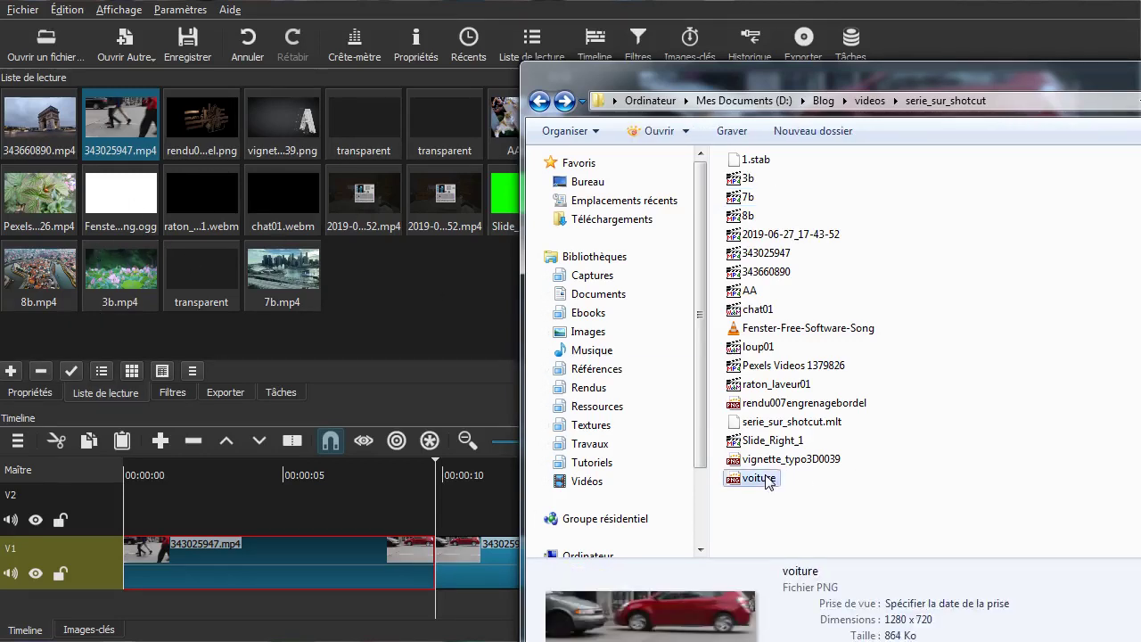
left_click_drag(795, 70, 767, 32)
left_click_drag(873, 38, 1140, 71)
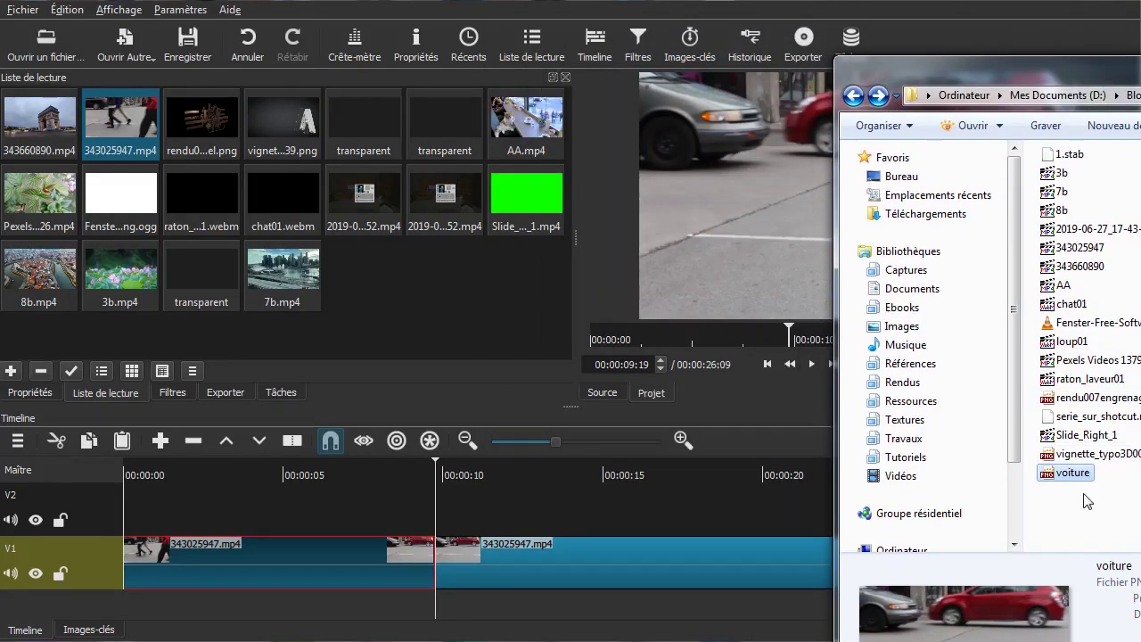
left_click_drag(1069, 474, 409, 286)
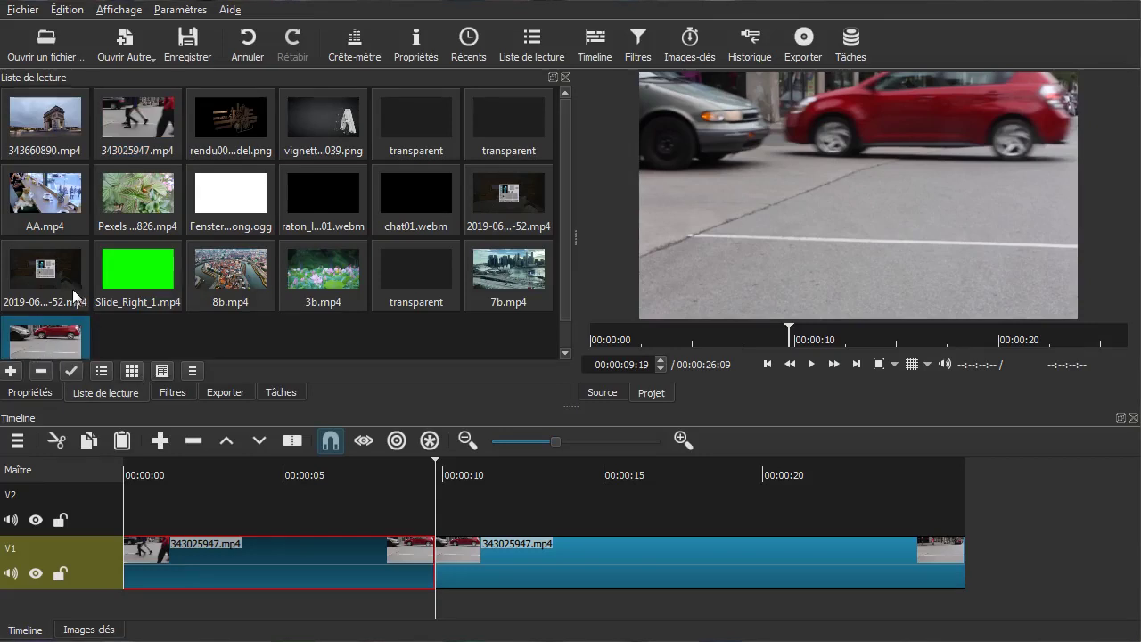
scroll(53, 294, "down", 1)
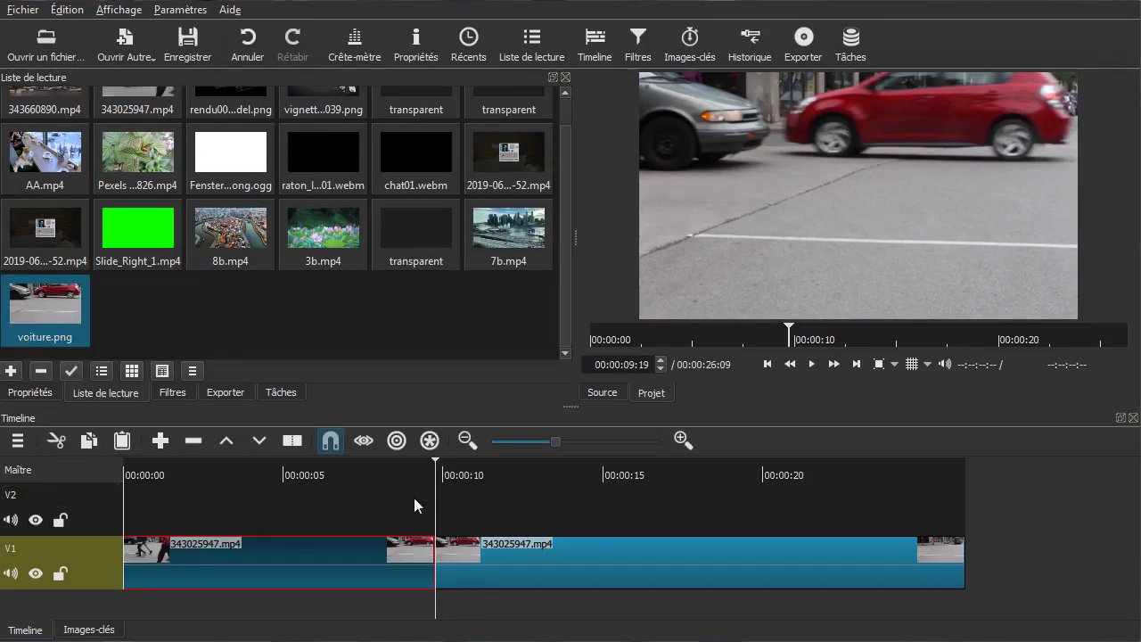
- Place voiture.png on track V2 above the second part of the street clip
left_click_drag(30, 315, 510, 499)
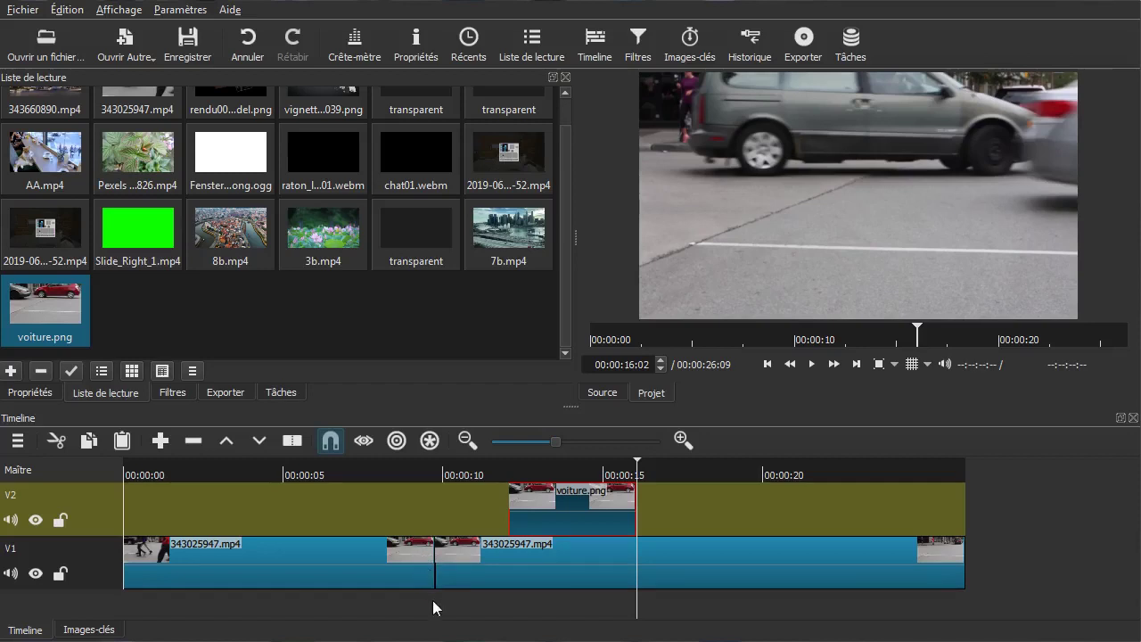
left_click_drag(557, 498, 490, 516)
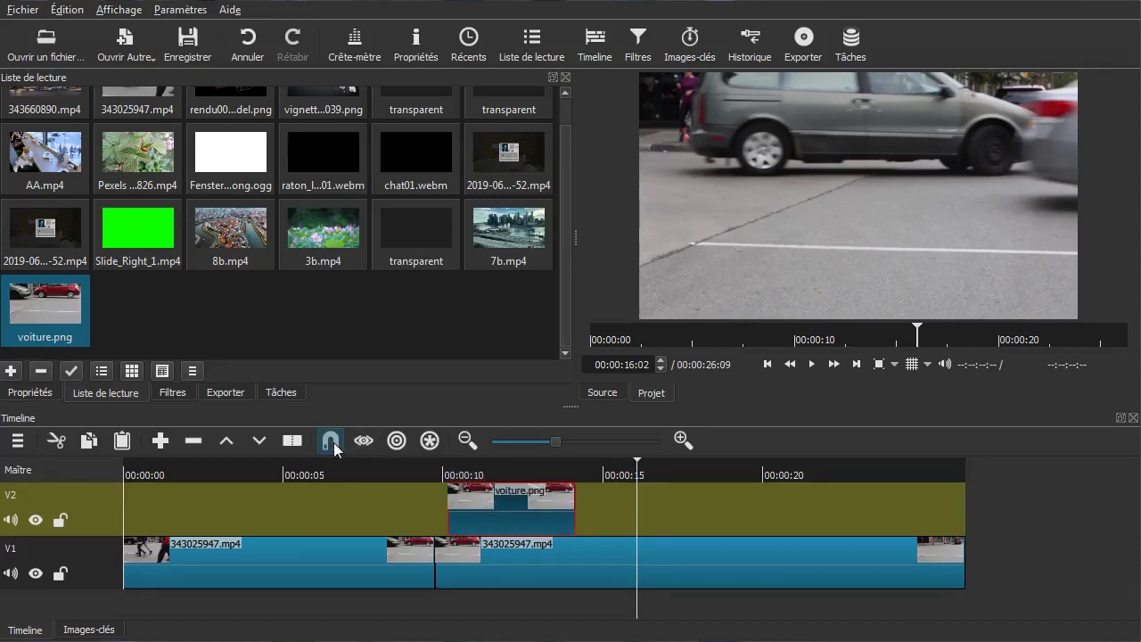
left_click_drag(497, 509, 311, 516)
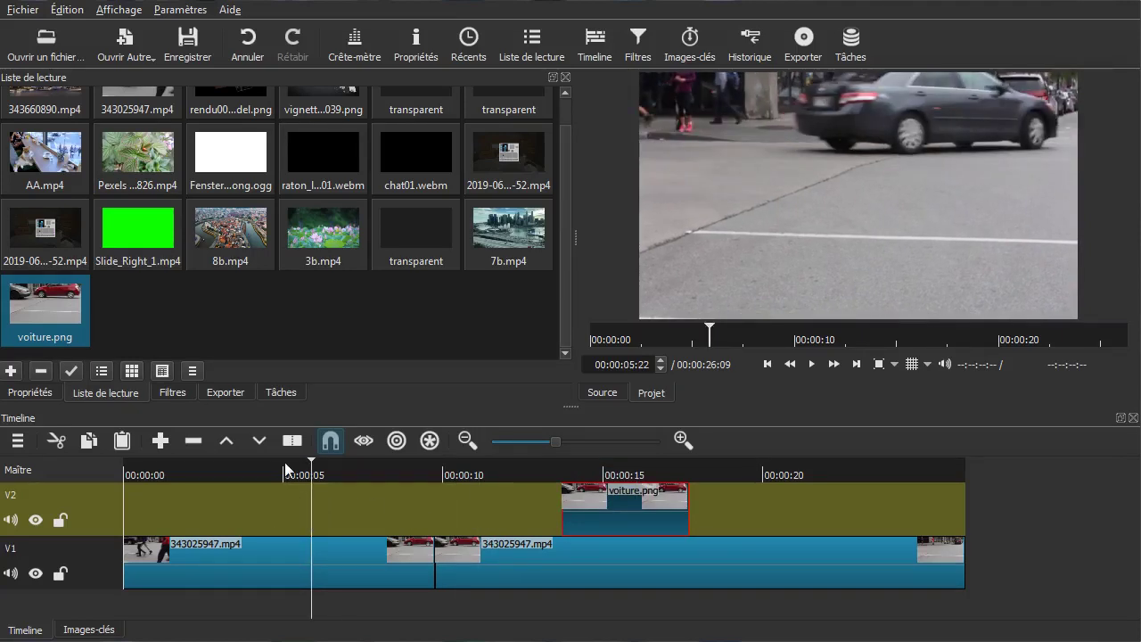
- Align the start of voiture.png on V2 with the V1 cut at 00:00:09:19
left_click(189, 515)
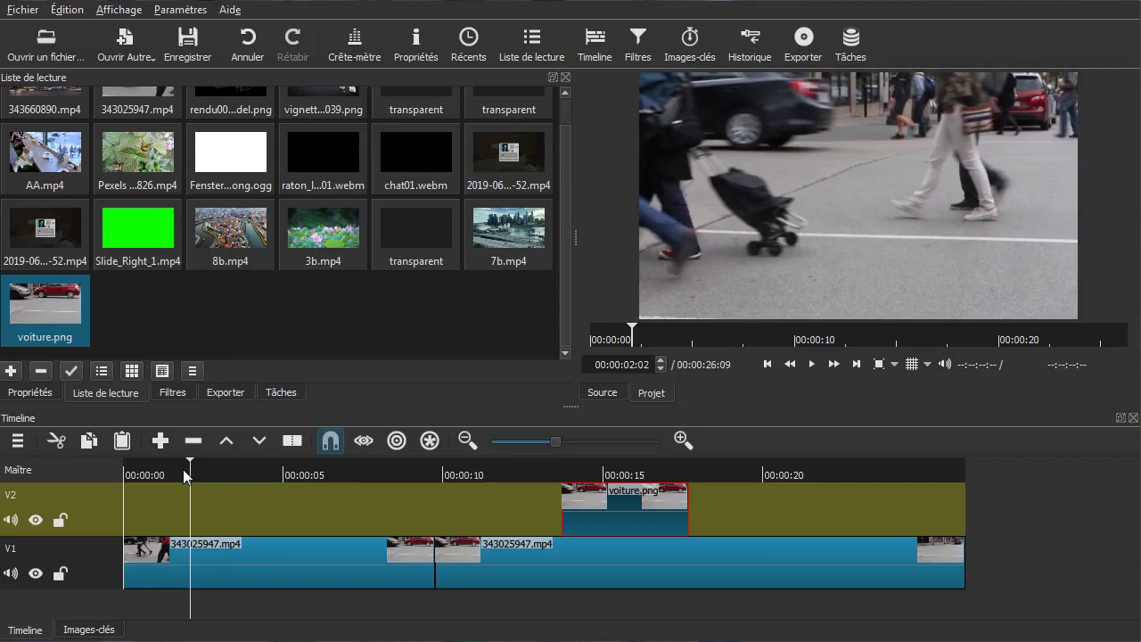
key("Down")
key("Down")
key("Up")
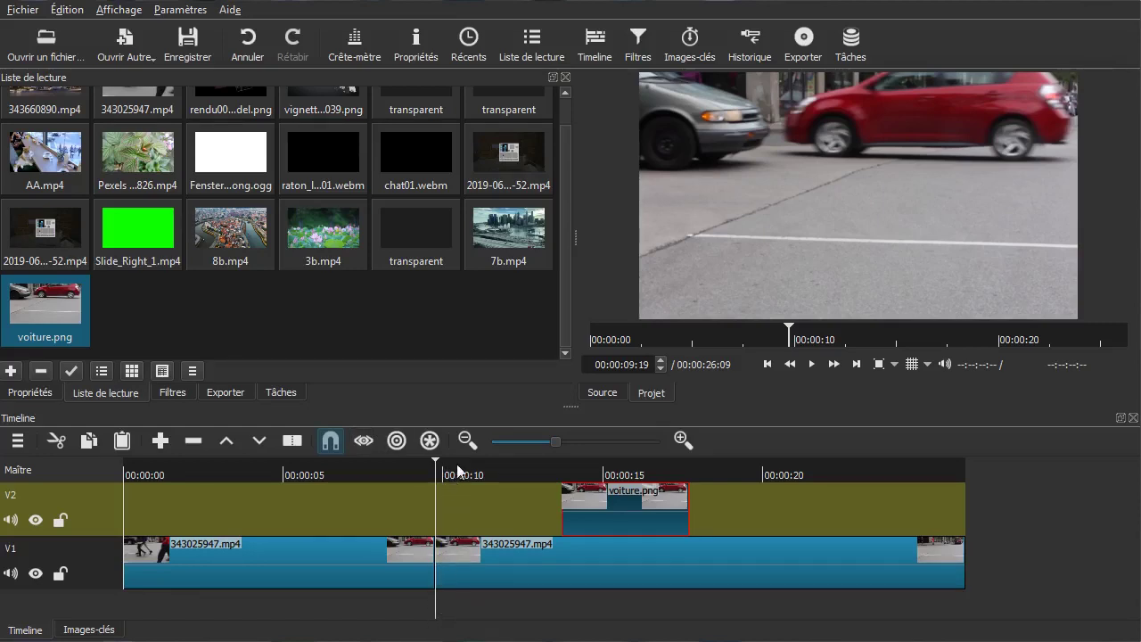
left_click_drag(657, 518, 517, 520)
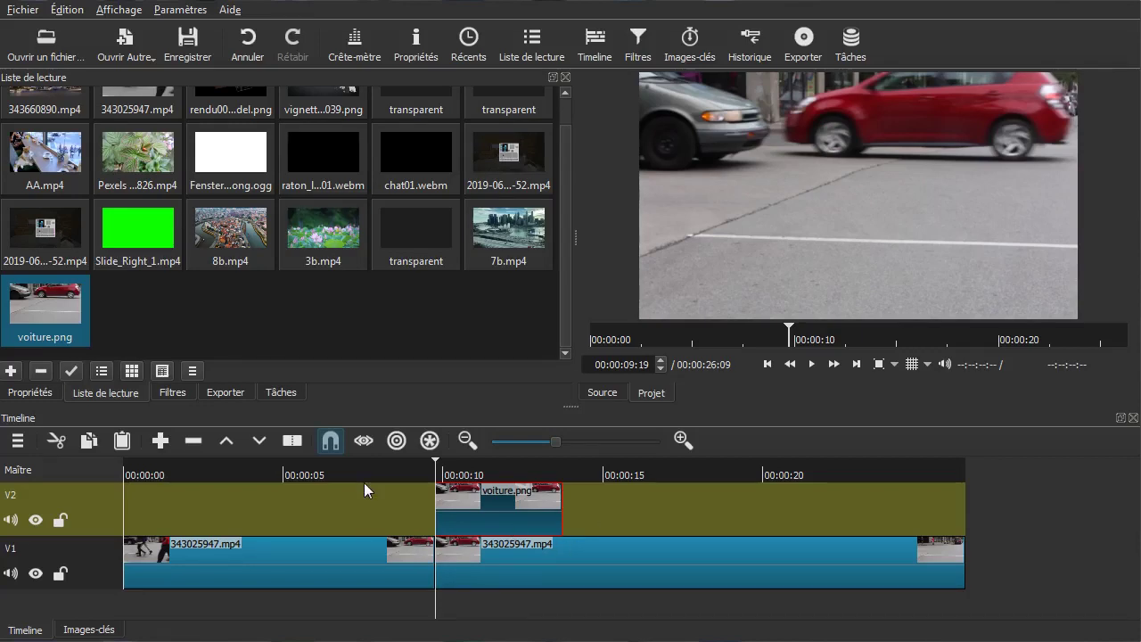
- Play across the still image and trim the end of voiture.png to 00:00:12:08
left_click(402, 522)
key("space")
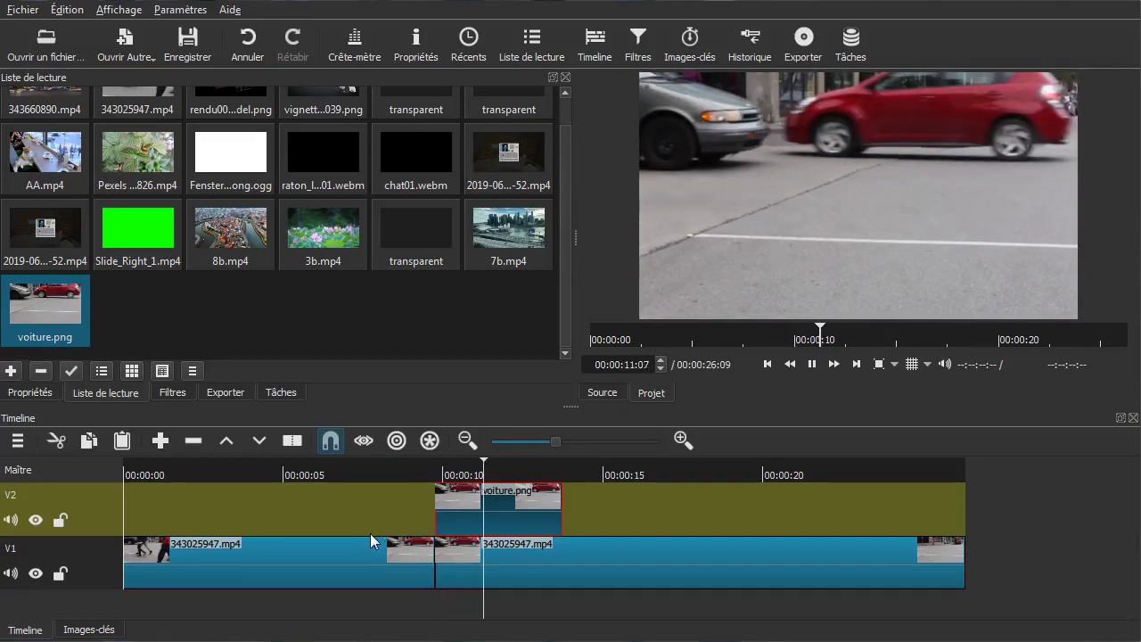
key("space")
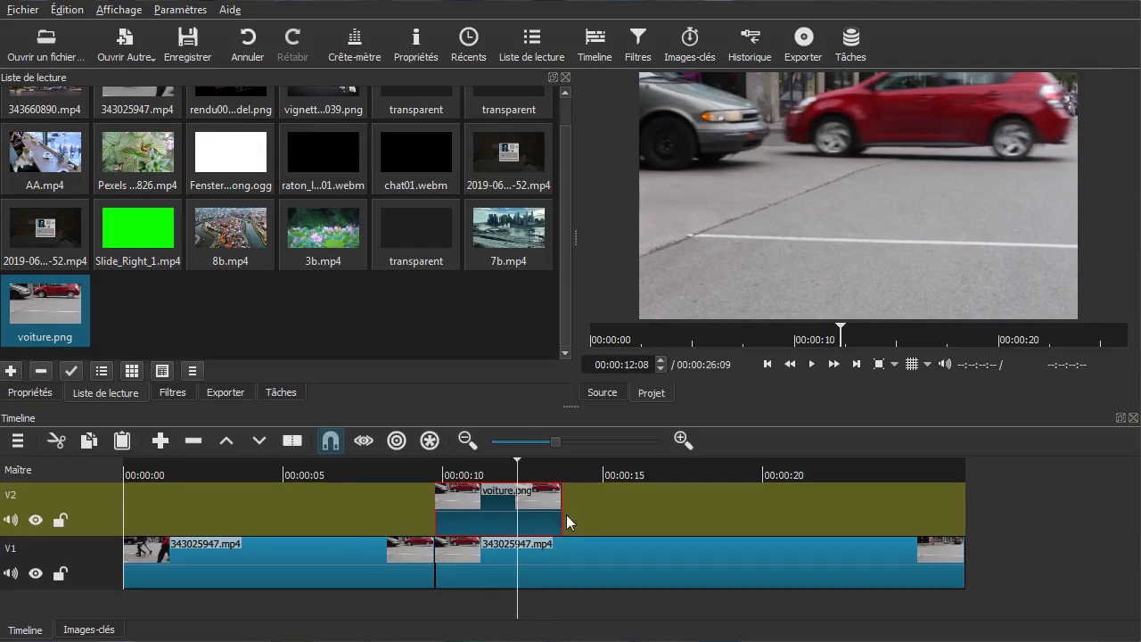
left_click_drag(560, 519, 501, 522)
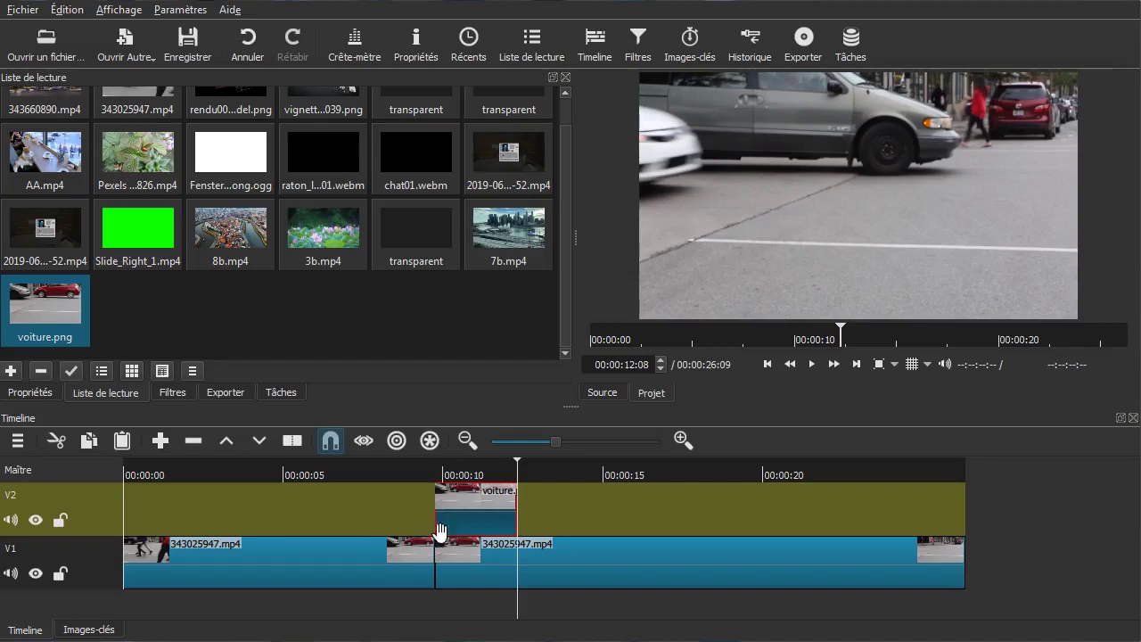
- Move the second part of the street clip on V1 to start at 00:00:12:08, where the still image ends
left_click_drag(356, 519, 328, 521)
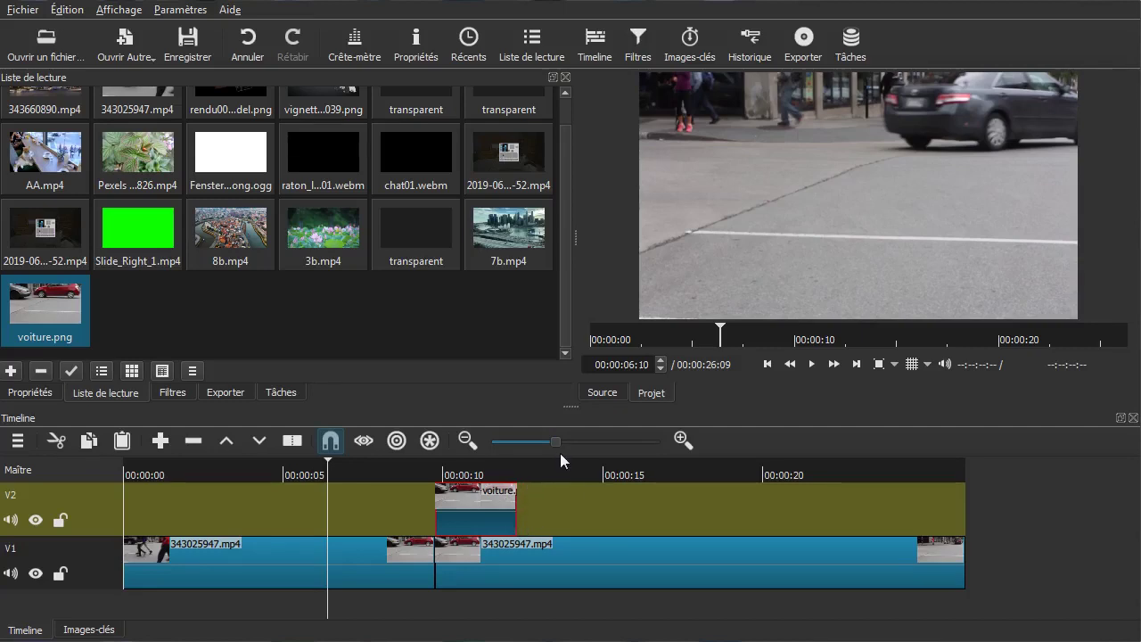
key("Down")
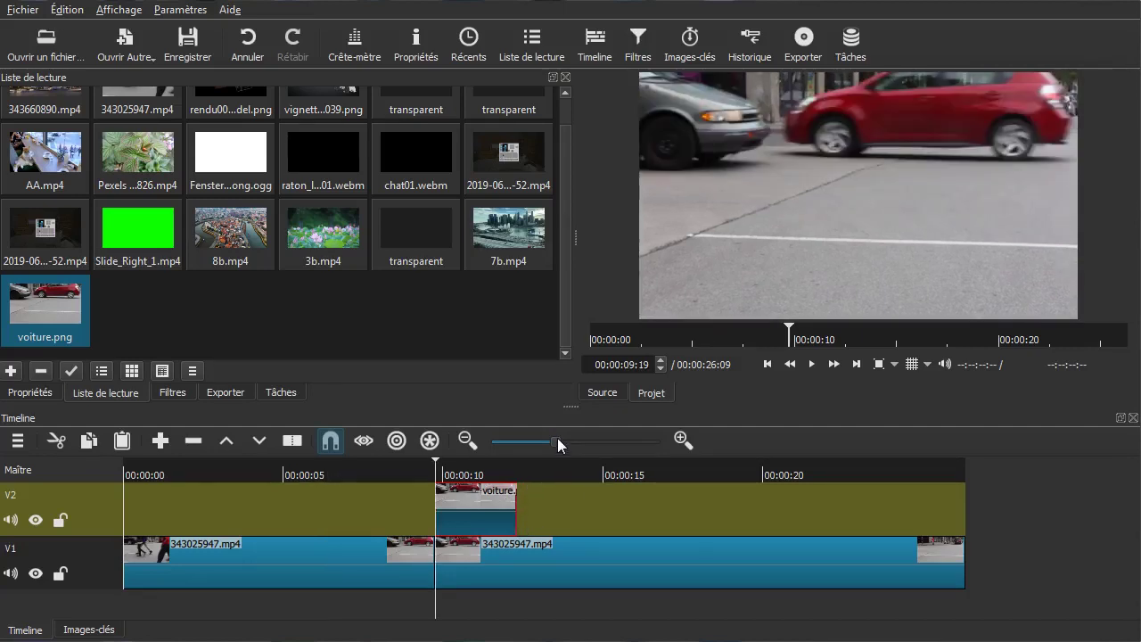
key("Down")
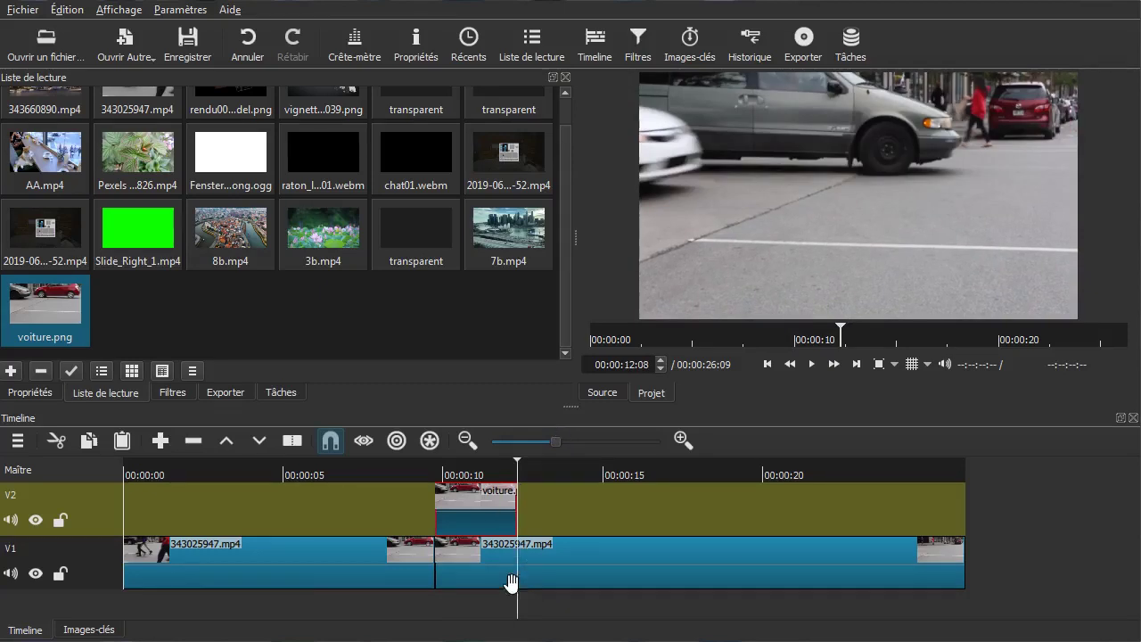
left_click_drag(577, 573, 673, 568)
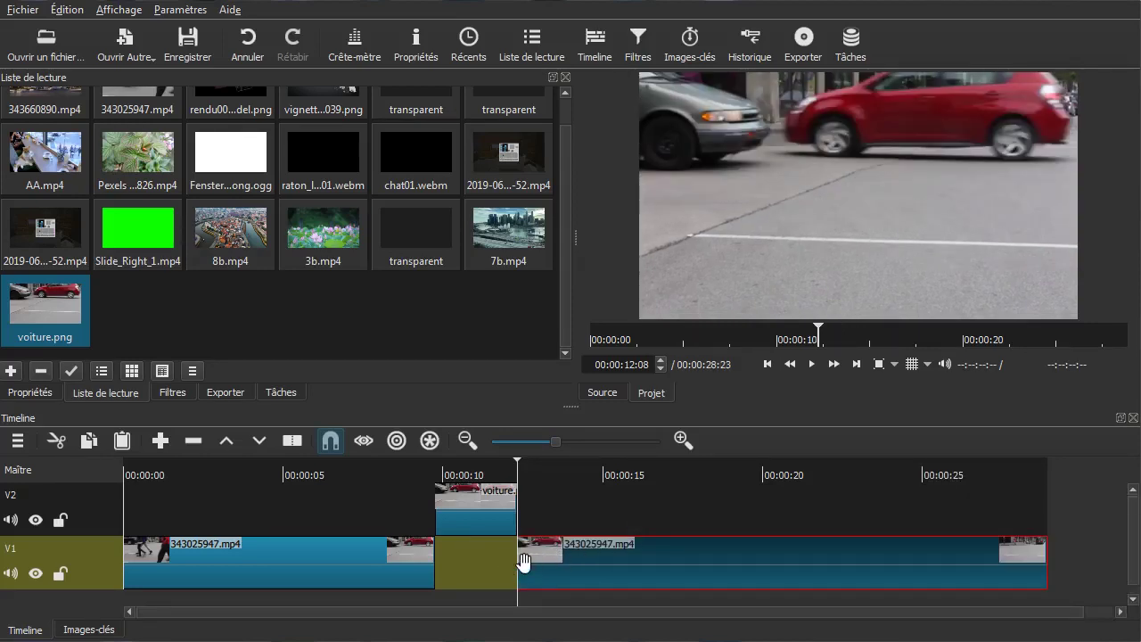
- Play the edit from its beginning to review the freeze frame between the two street clip parts
left_click_drag(292, 504, 112, 504)
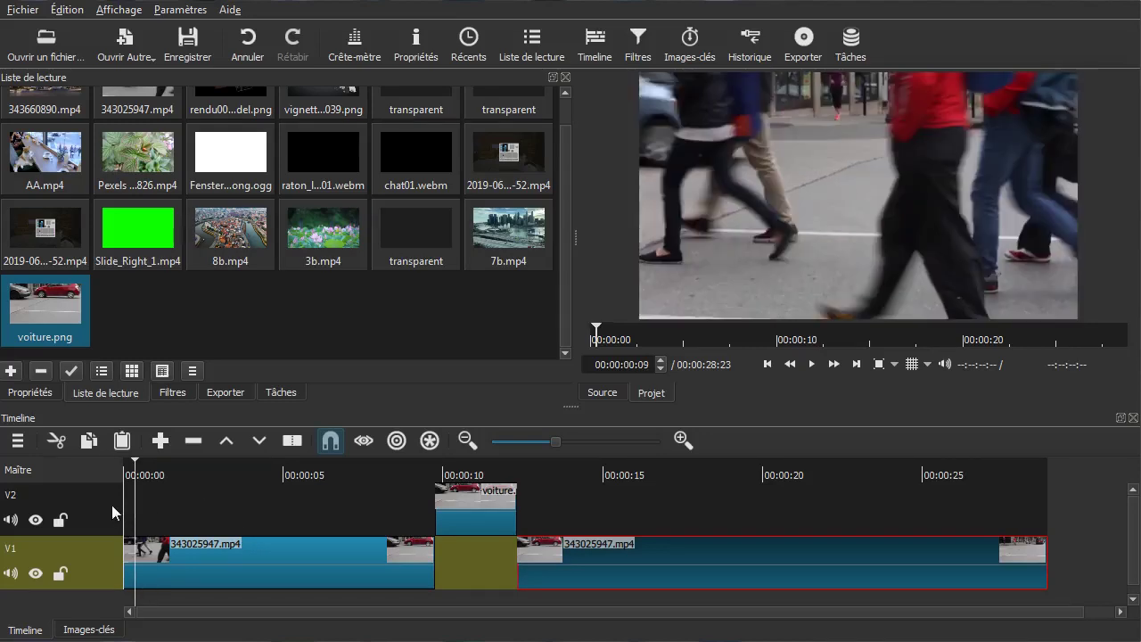
left_click(467, 439)
left_click(220, 507)
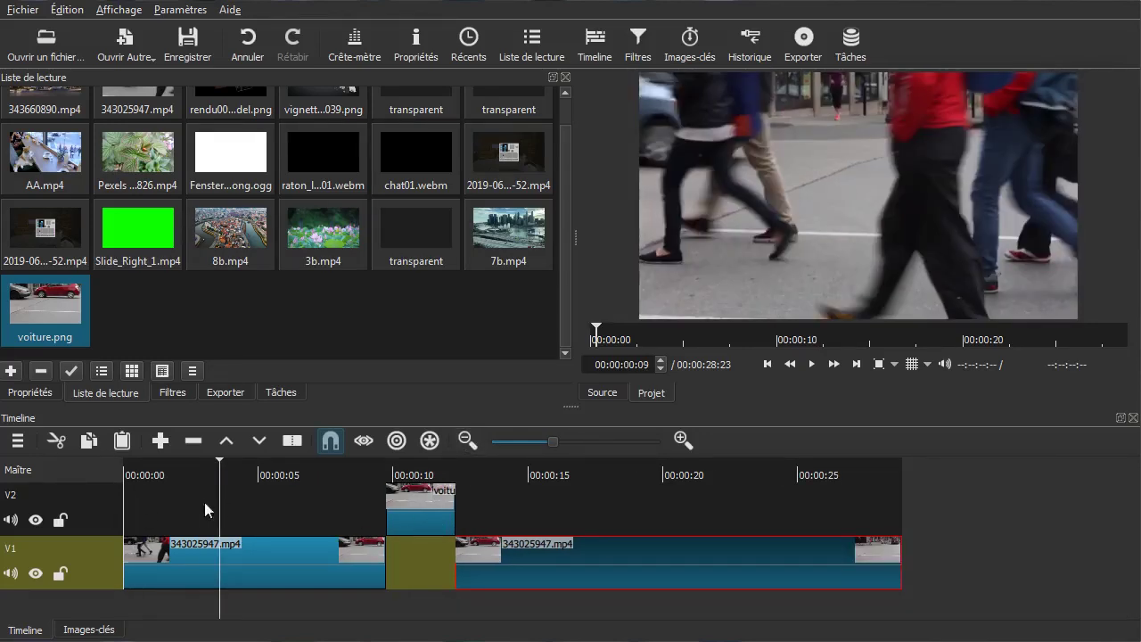
key("Home")
key("space")
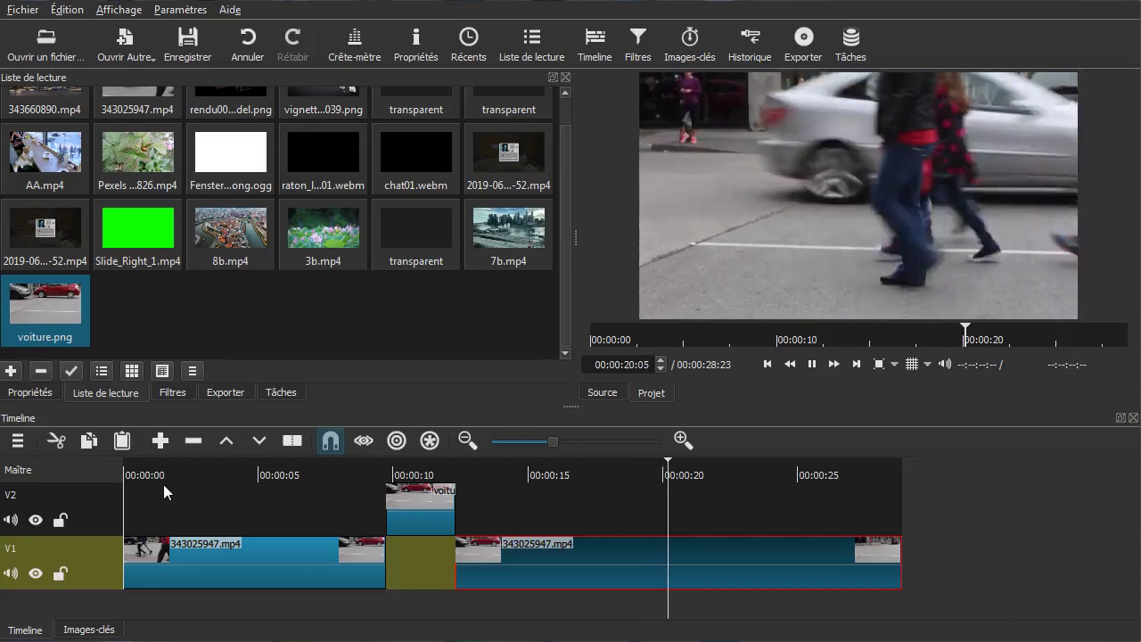
key("space")
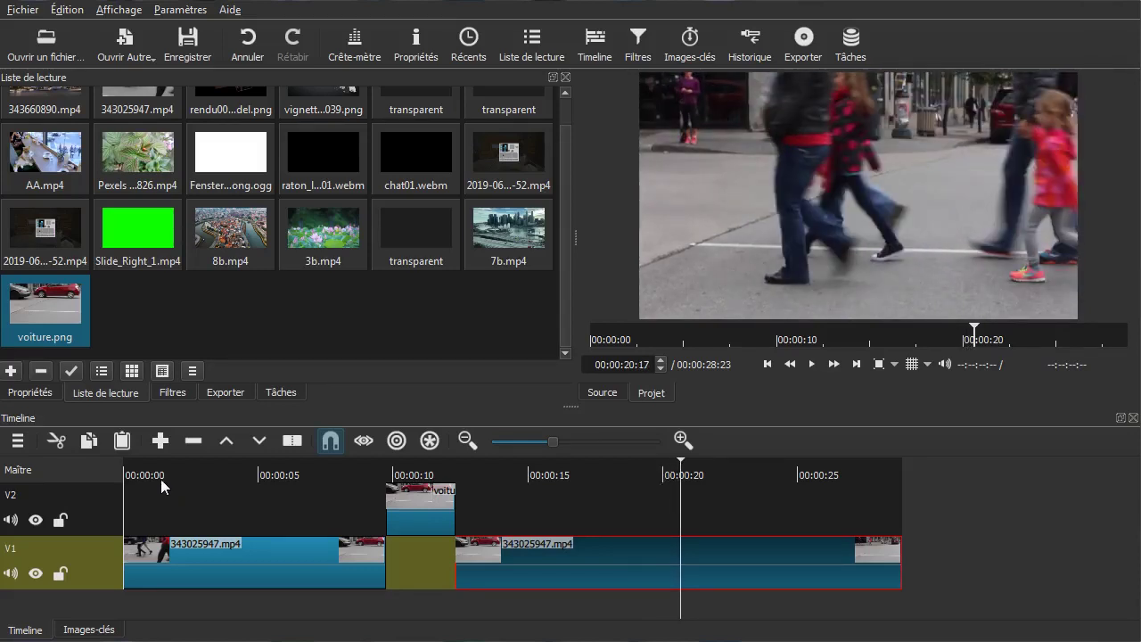
- Split the second street clip part on V1 at 00:00:19:22, where the silver car passes behind the pedestrians
left_click(667, 505)
left_click_drag(667, 504, 615, 511)
key("space")
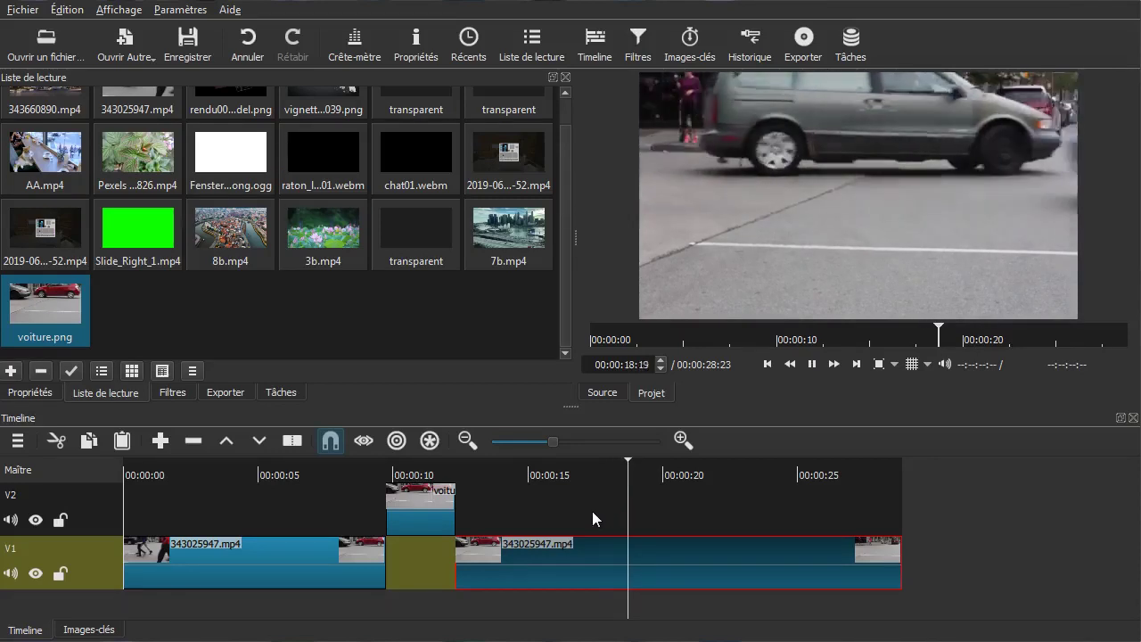
key("space")
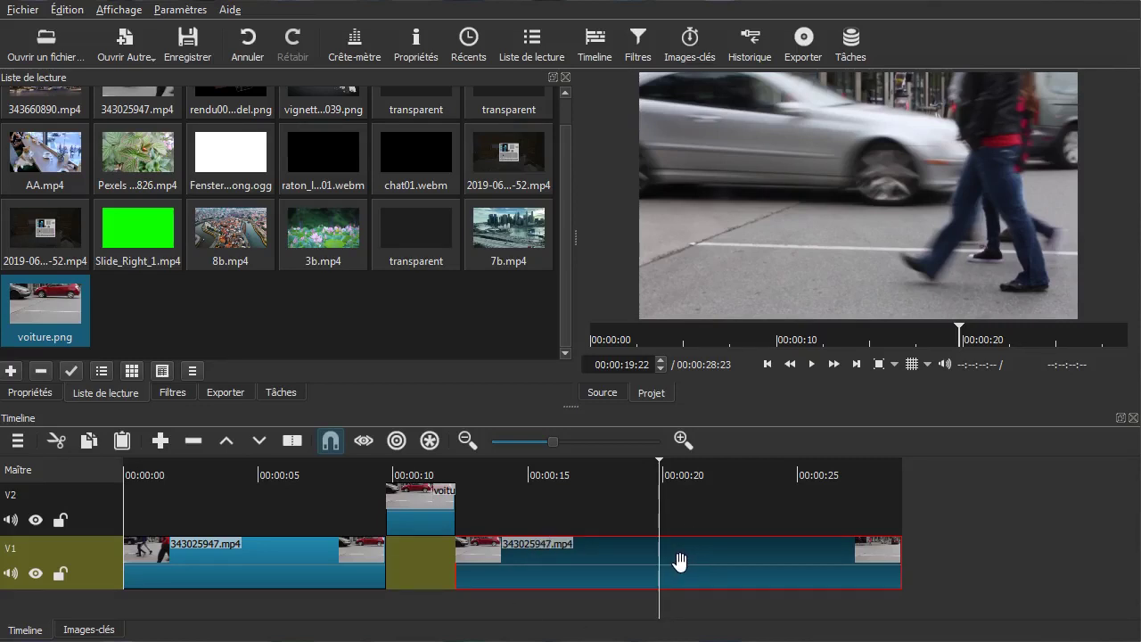
key("s")
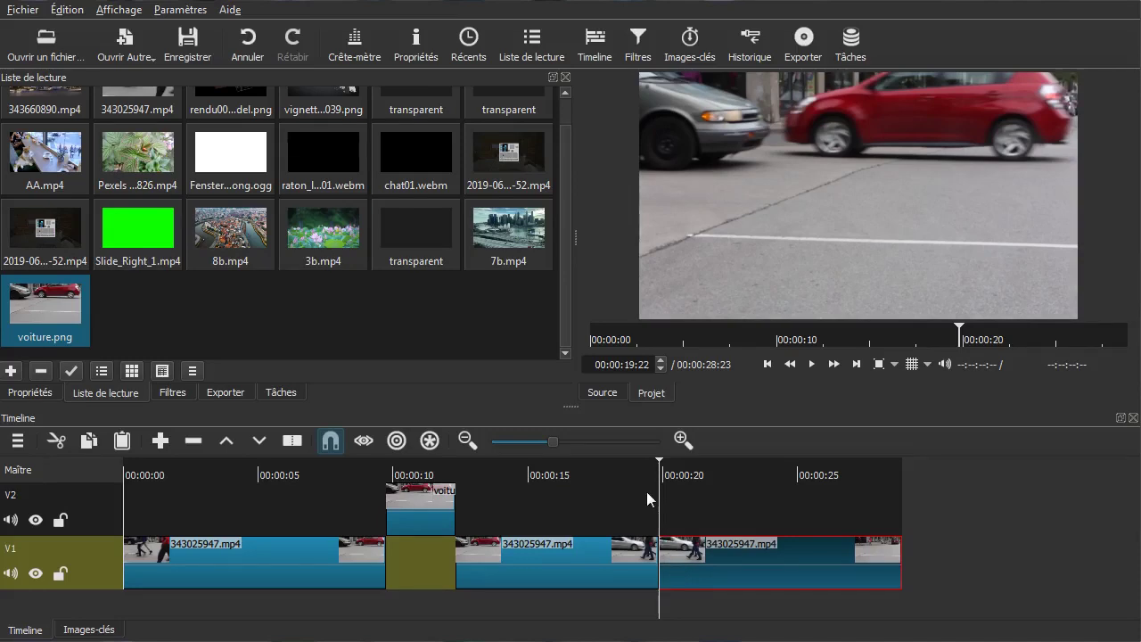
- Export the frame at 00:00:19:21, with the silver car behind the pedestrians, as the still image gens.png
key("Left")
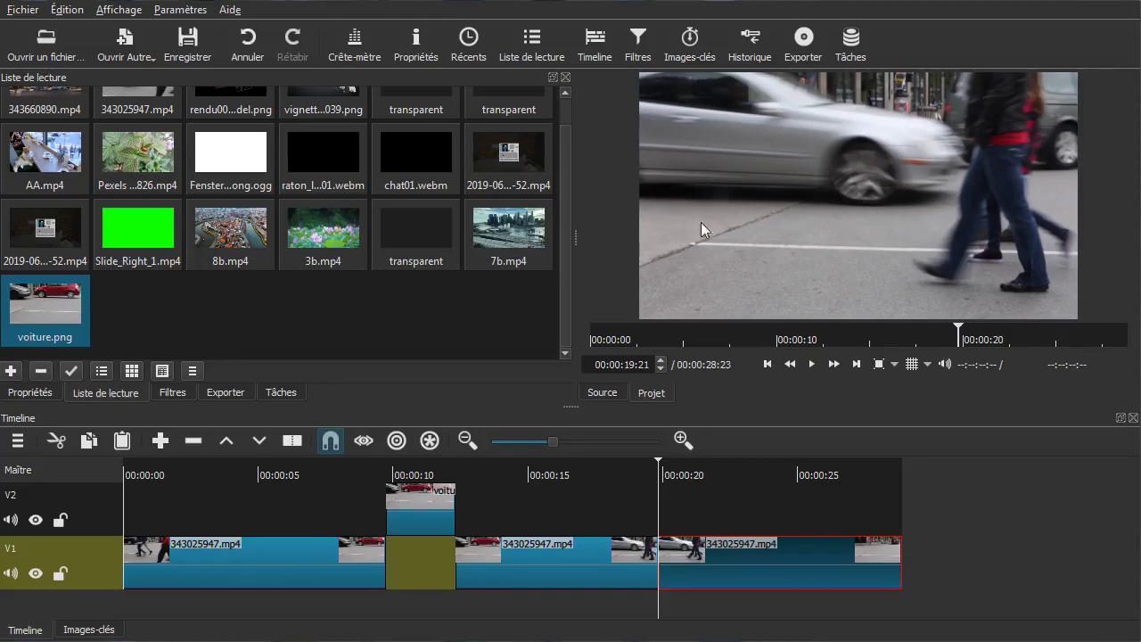
left_click(7, 11)
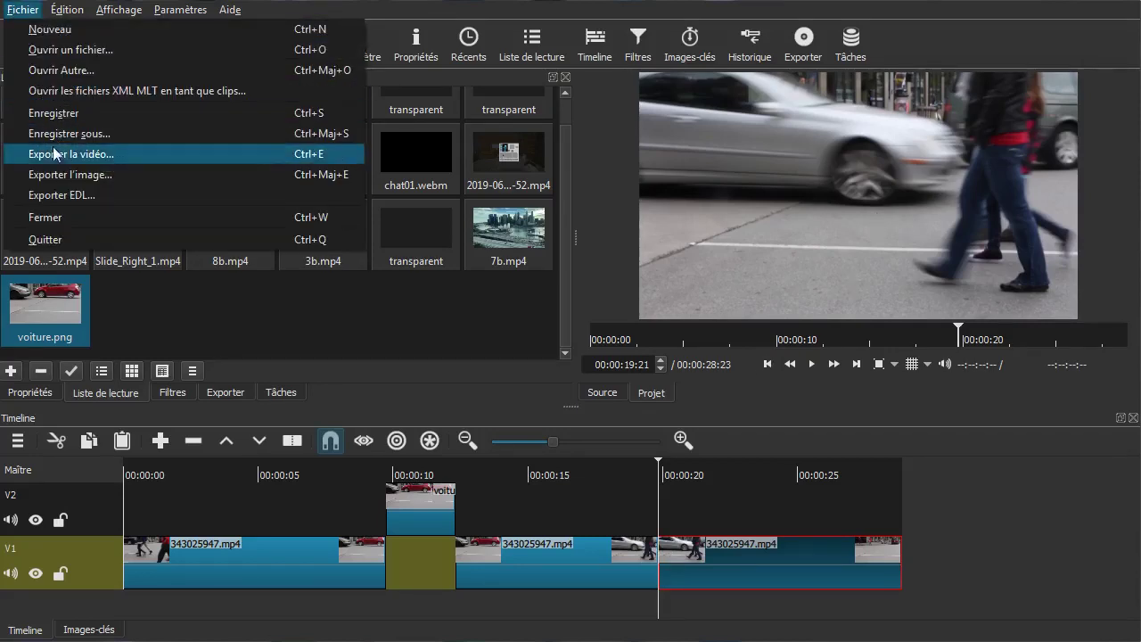
left_click(57, 179)
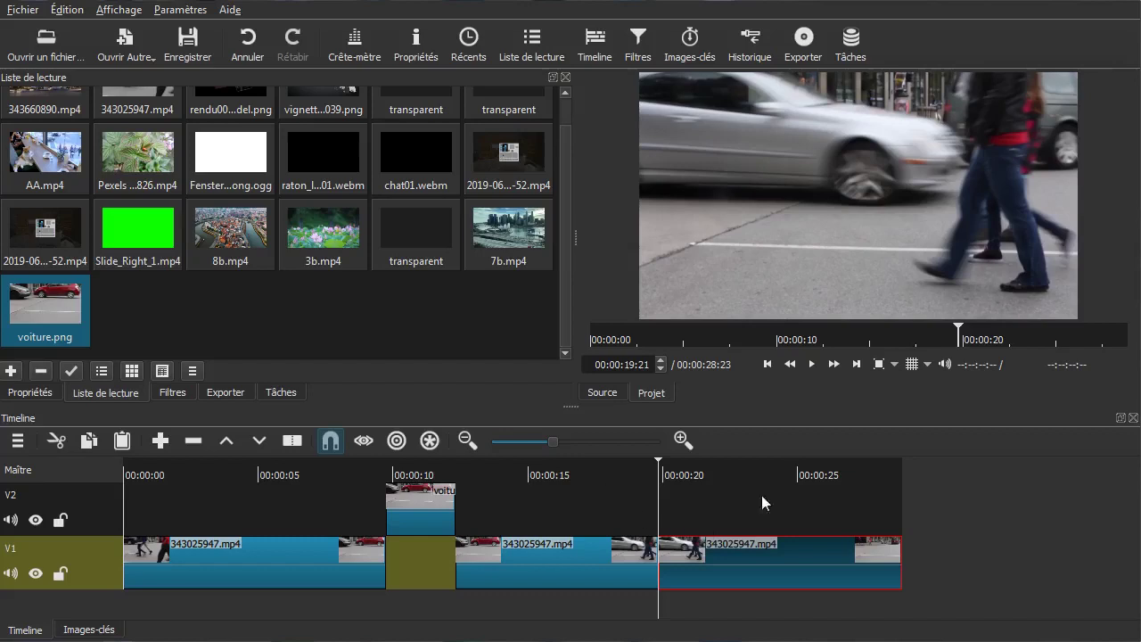
- Add the gens image from the serie_sur_shotcut folder to the playlist
left_click_drag(1140, 62, 962, 68)
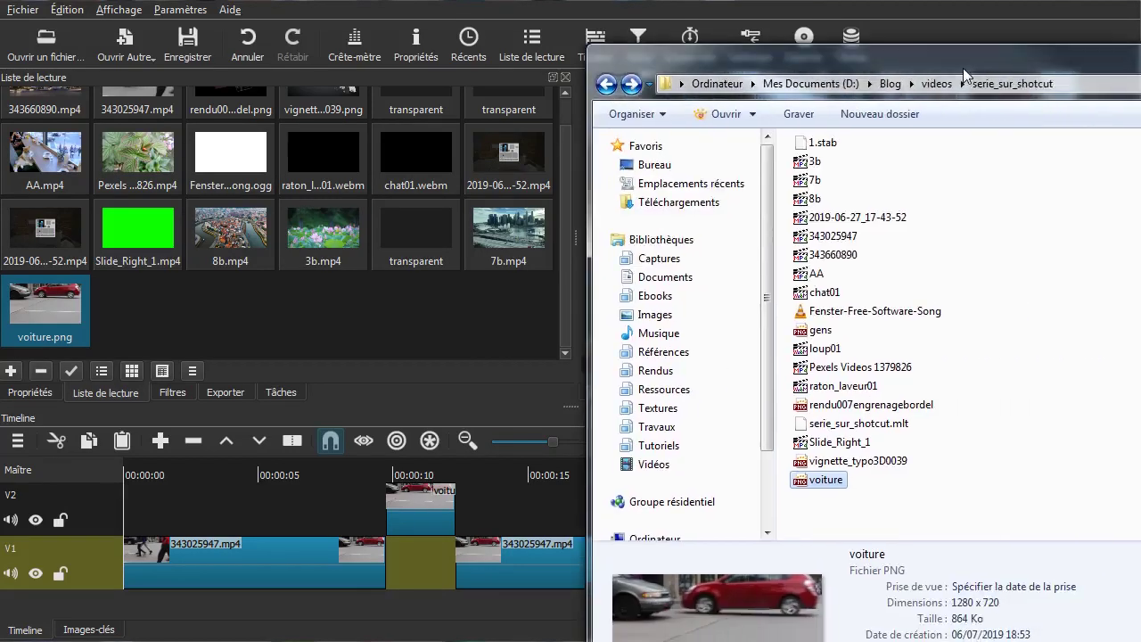
left_click(821, 331)
left_click_drag(803, 334, 477, 293)
left_click_drag(814, 57, 1140, 56)
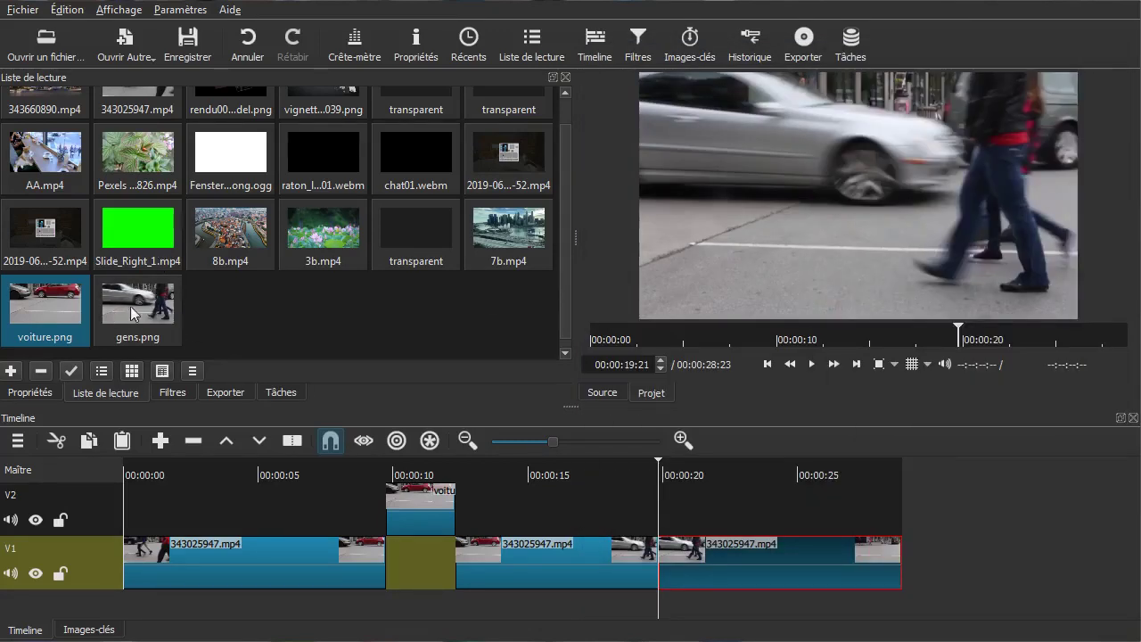
- Place gens.png on V2 so it runs from the V1 split at 00:00:19:22 to 00:00:22:09
left_click_drag(143, 312, 990, 474)
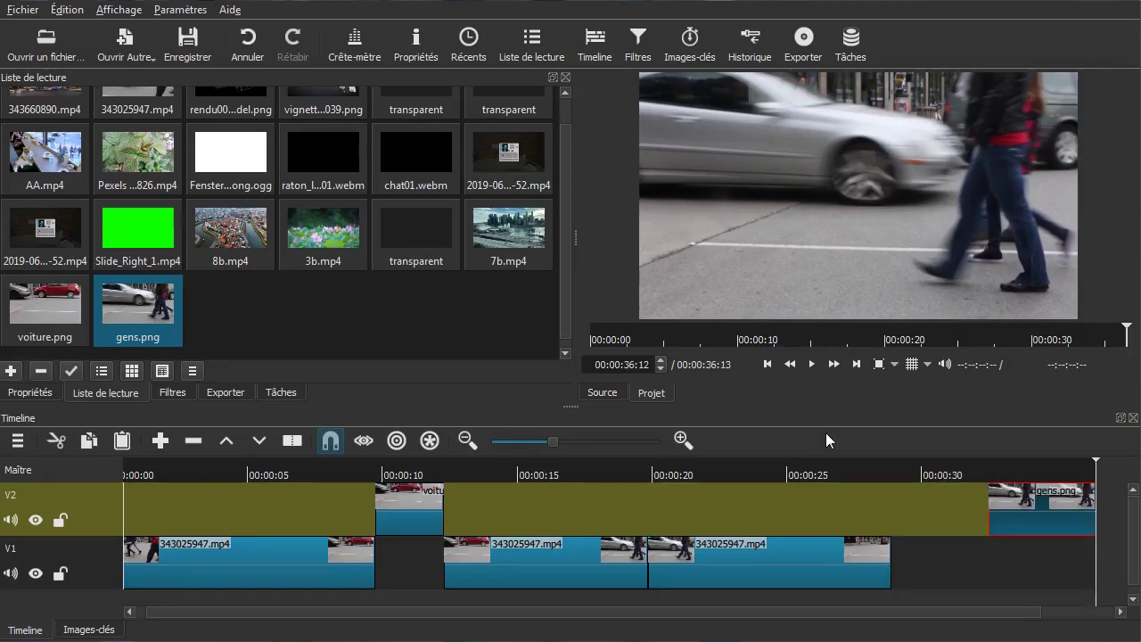
key("Up")
key("Up")
key("Up")
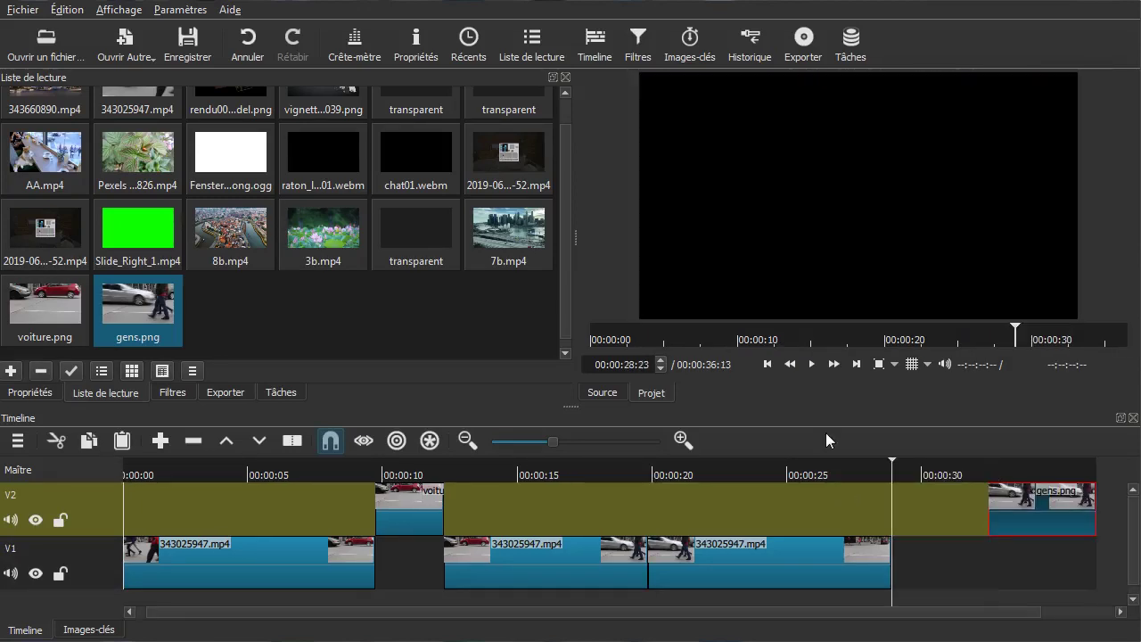
left_click_drag(1032, 511, 712, 513)
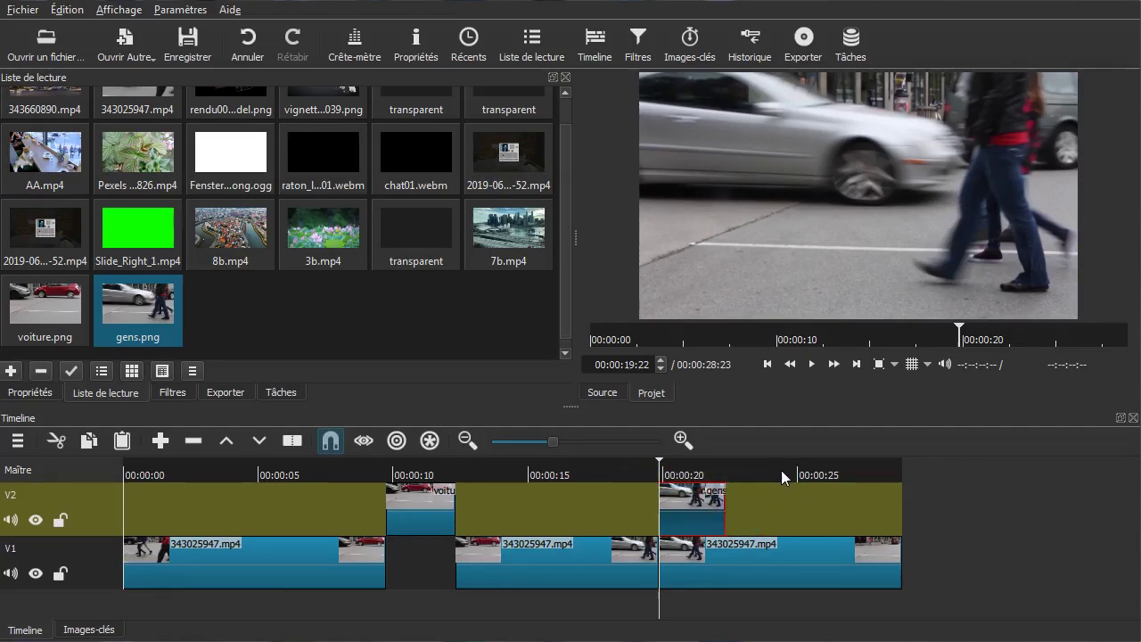
- Move the last street clip part on V1 to start at 00:00:22:09, where gens.png ends
key("Down")
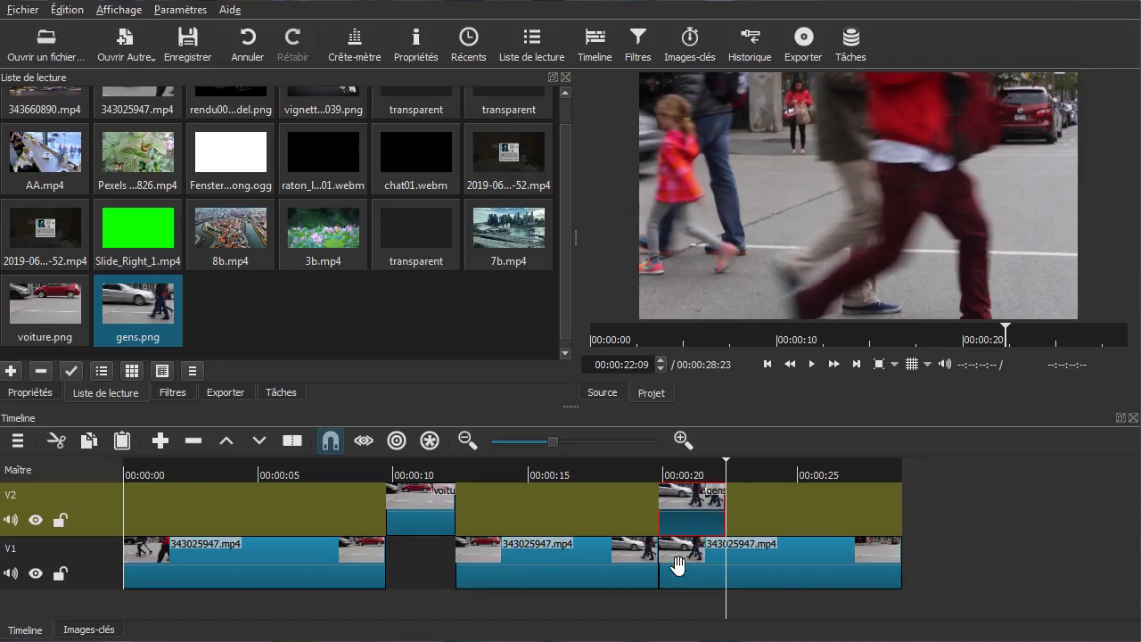
left_click_drag(683, 565, 765, 557)
- Play the edit from near its beginning to review both freeze frames, stopping after the second one
left_click_drag(546, 612, 53, 624)
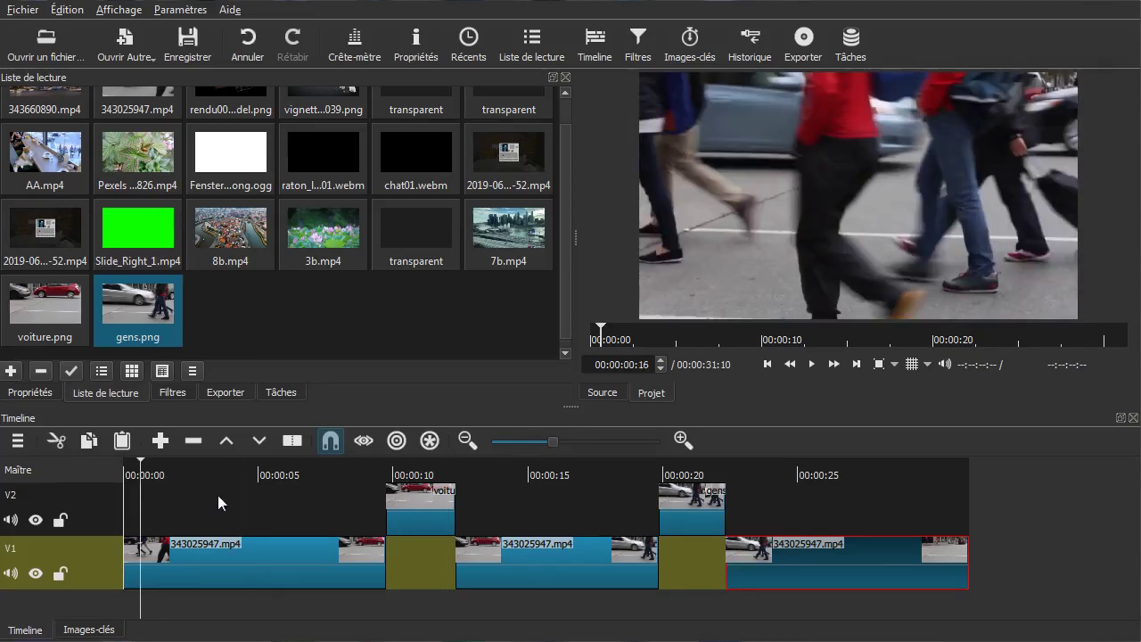
key("space")
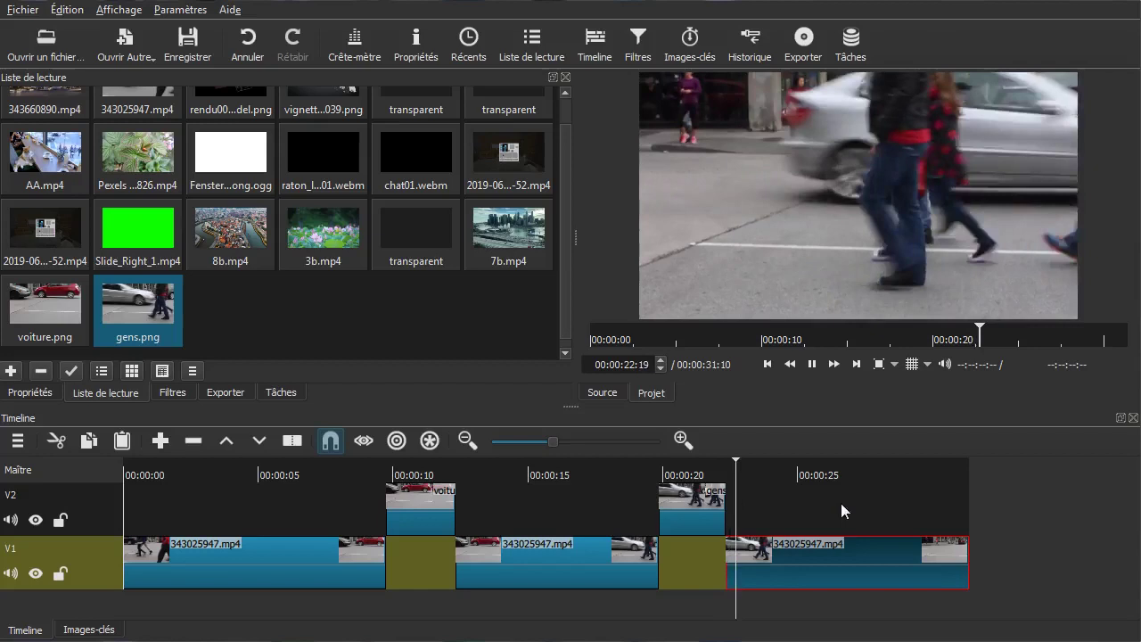
key("space")
left_click_drag(463, 521, 502, 517)
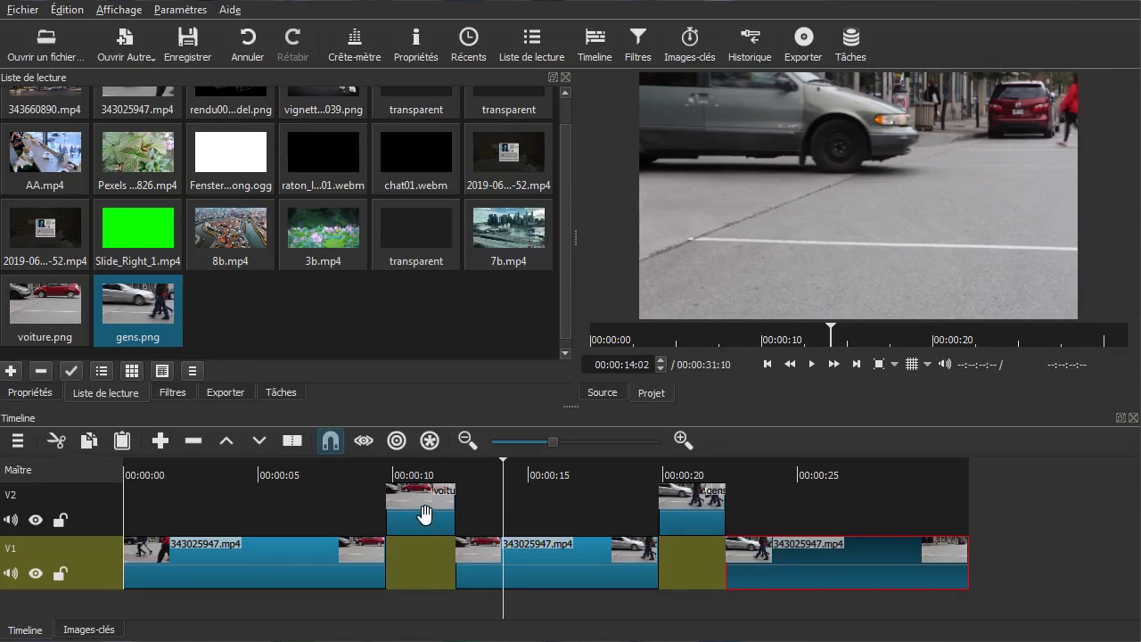
left_click_drag(212, 505, 193, 499)
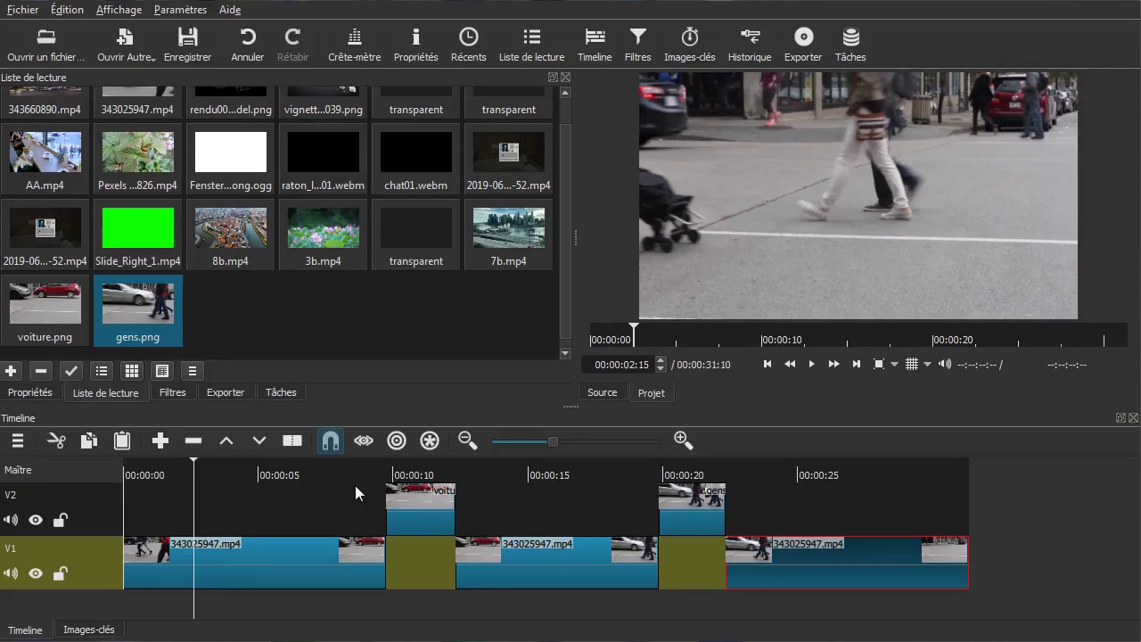
left_click(10, 10)
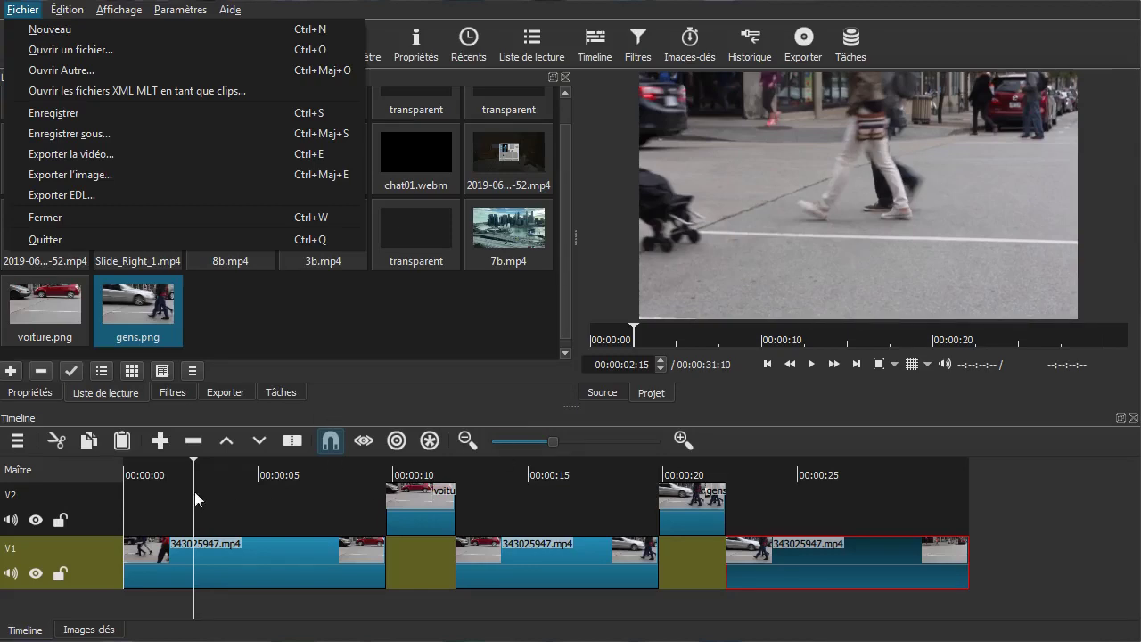
left_click_drag(234, 524, 275, 499)
left_click(34, 11)
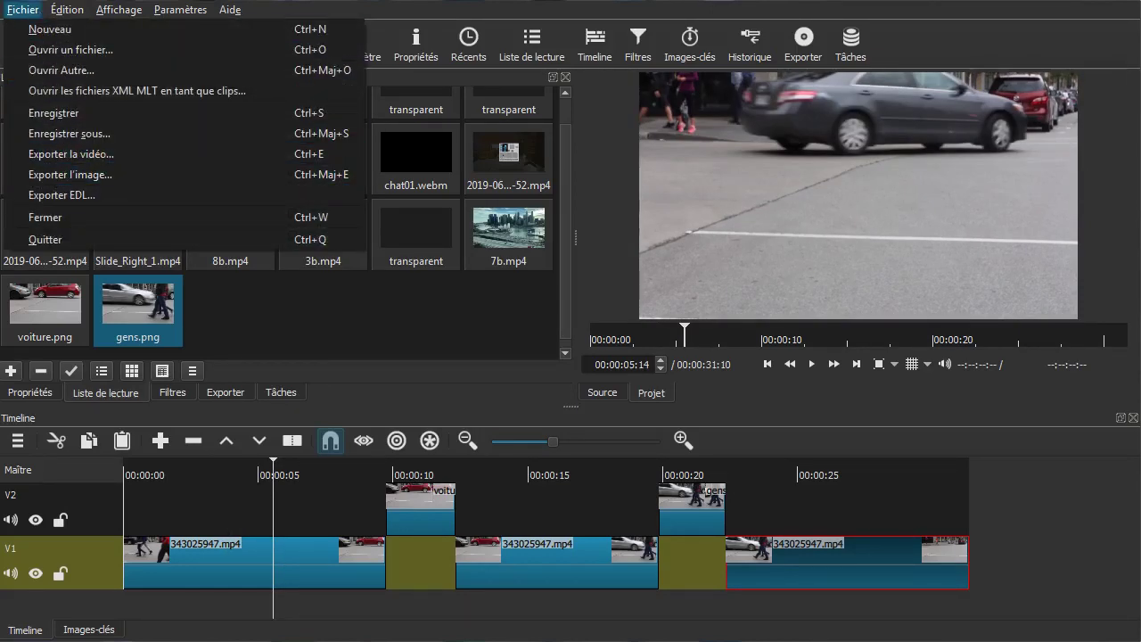
key("Escape")
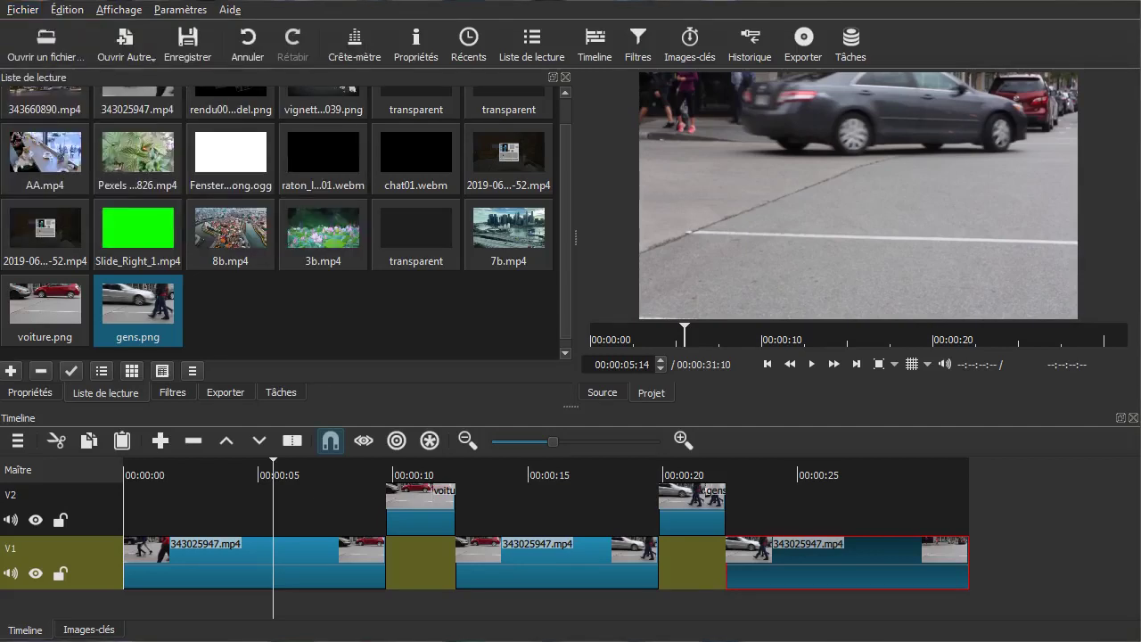